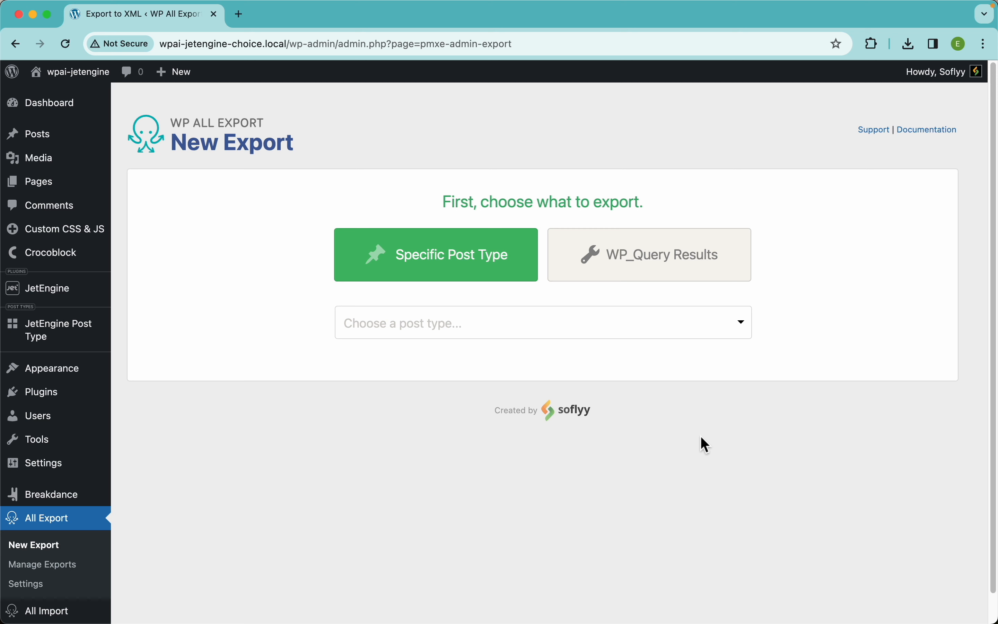
- Choose JetEngine Post Type as the specific post type to export
click(454, 335)
scroll(441, 499, down, 5)
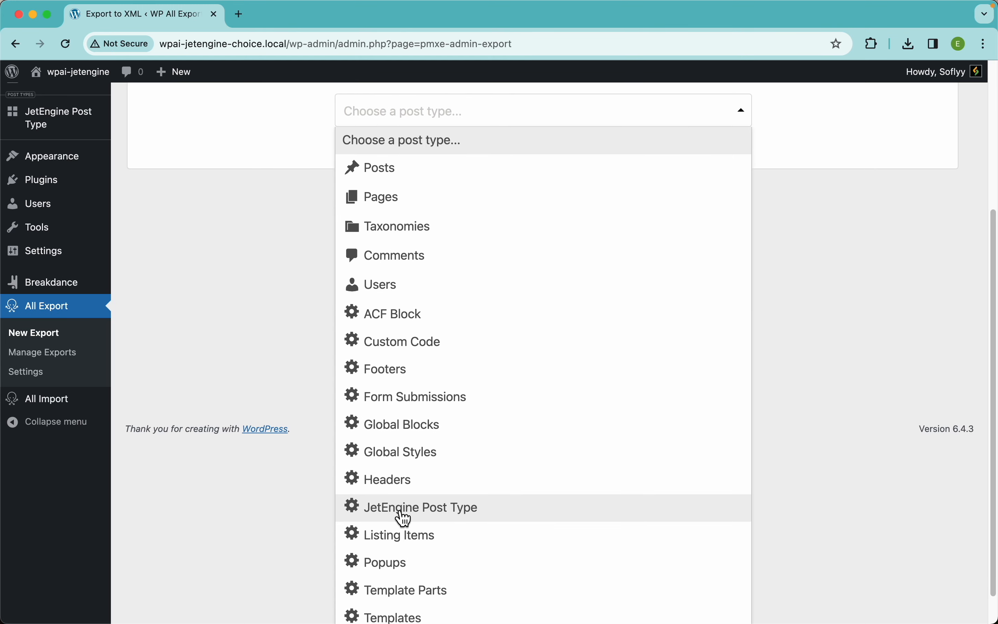
click(512, 522)
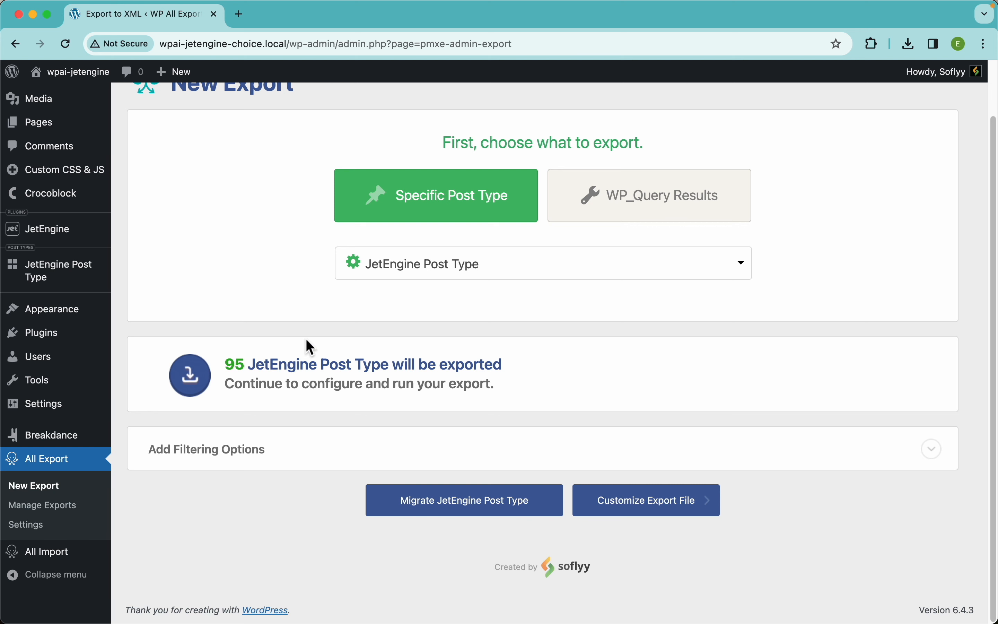
- Check the JetEngine Post Type post list in a separate browser tab and return to the new export
super+click(64, 270)
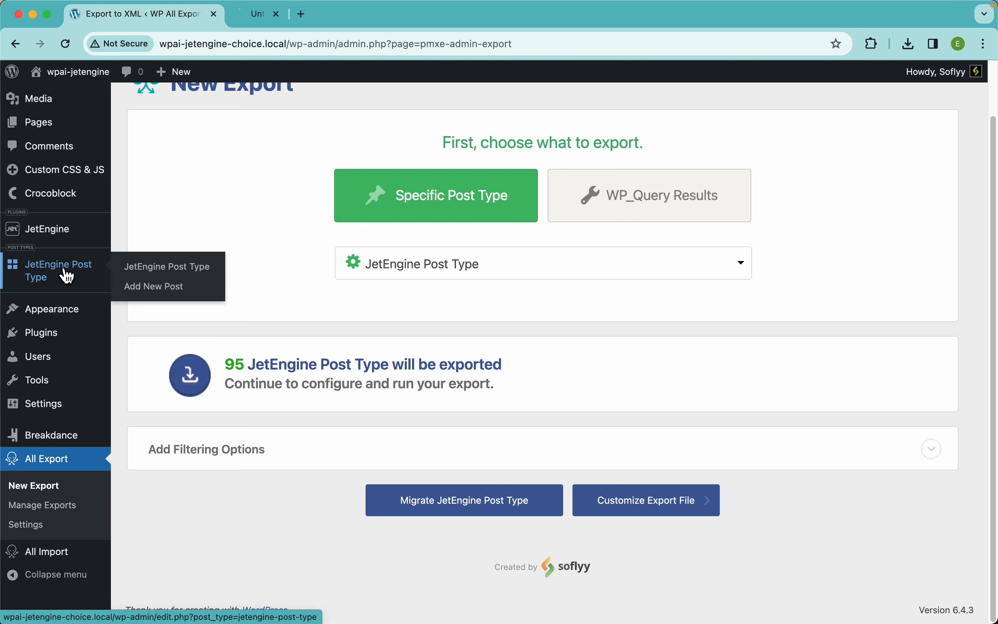
click(289, 18)
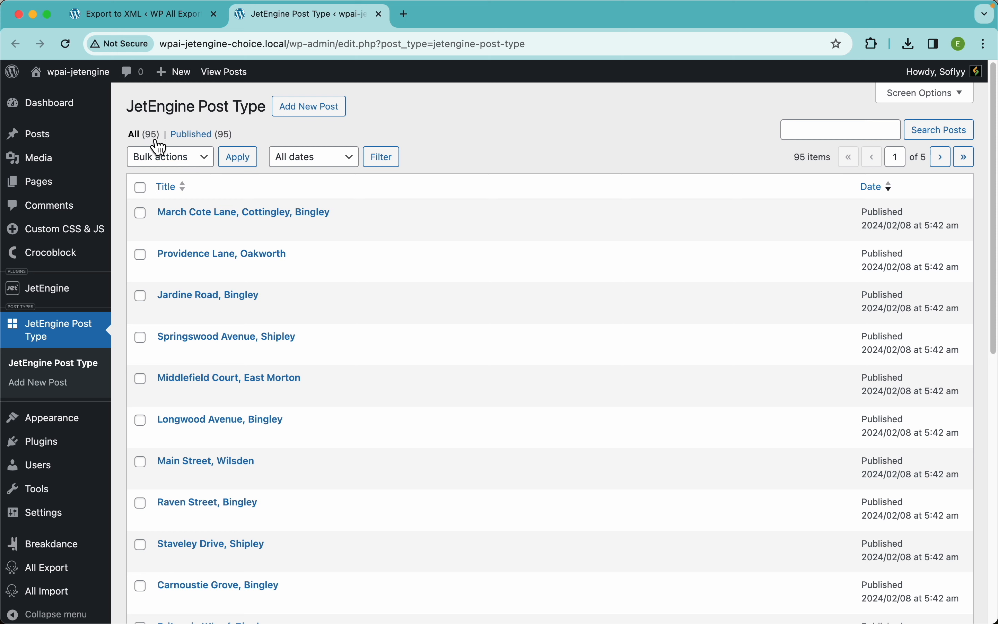
click(190, 15)
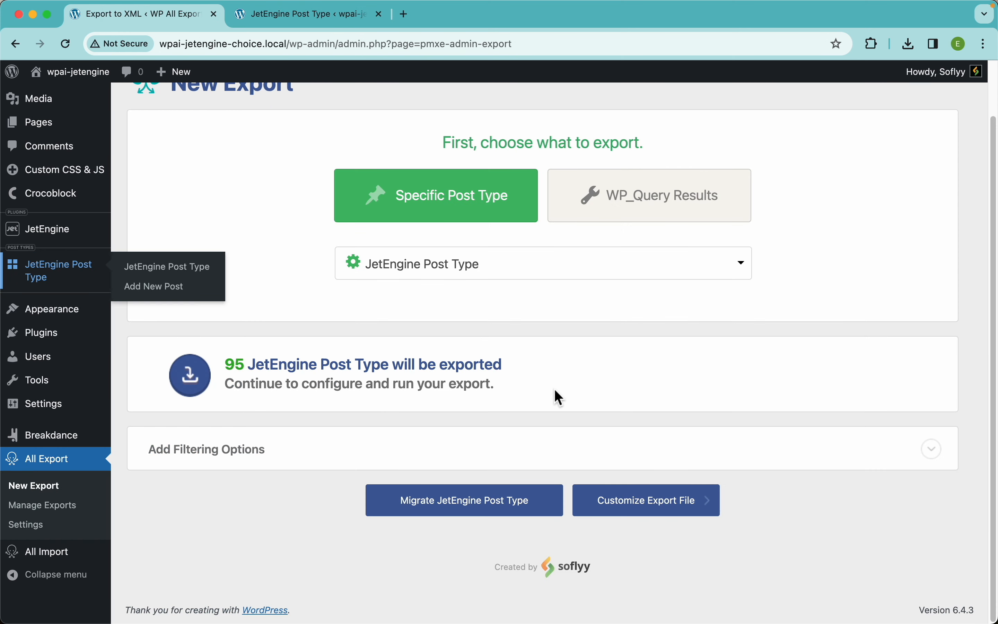
- Proceed to customizing the export file and preview its default ID, Title and Content columns
click(661, 507)
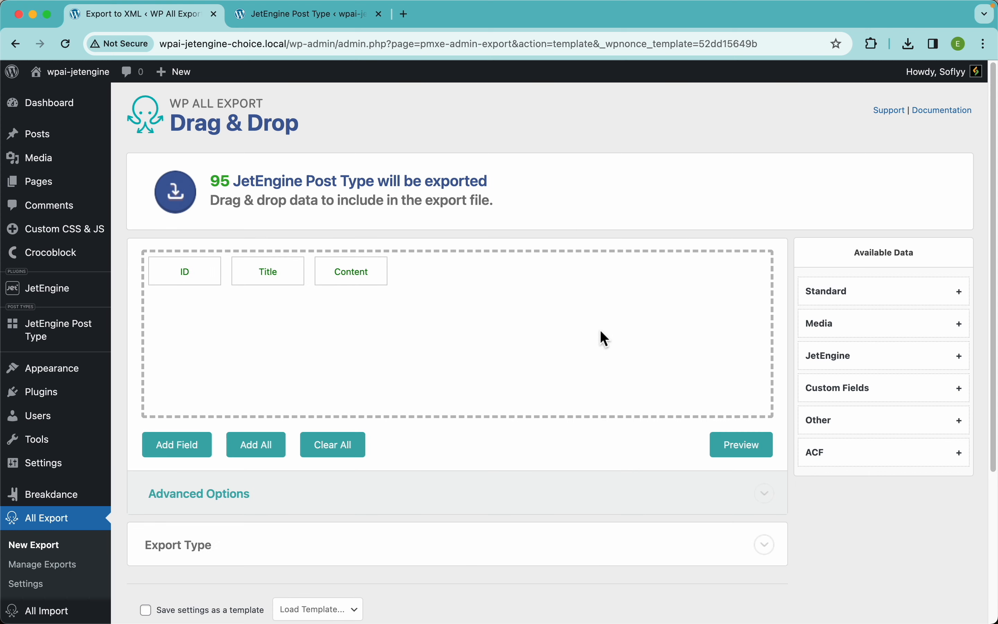
click(747, 446)
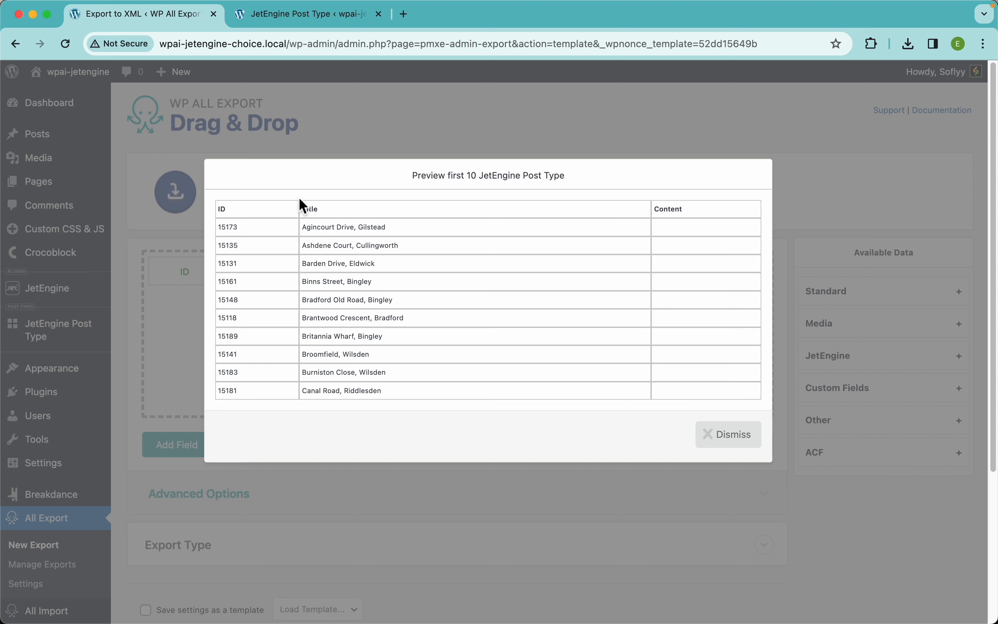
click(735, 436)
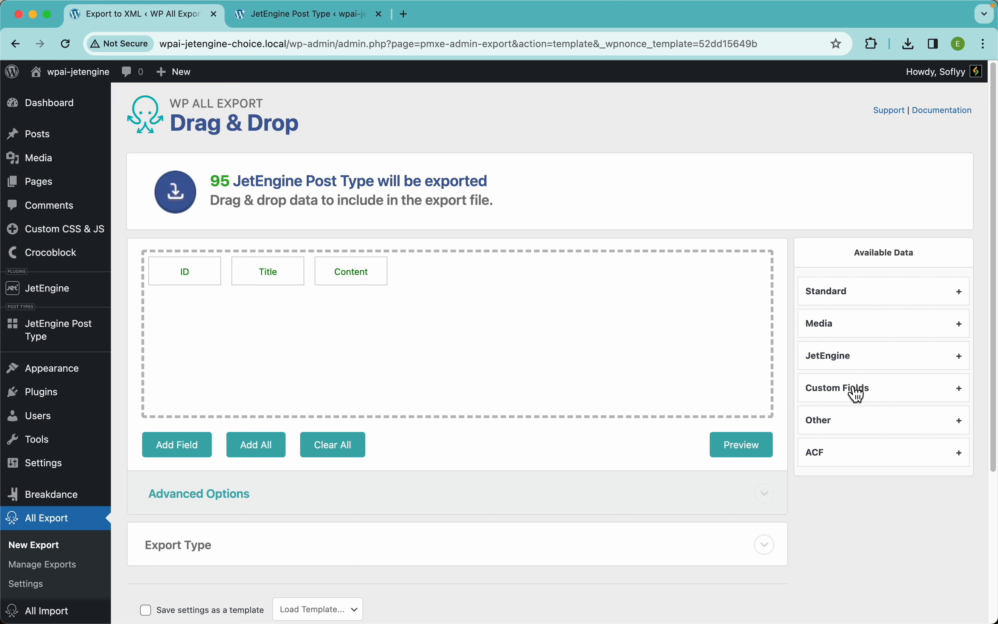
- Compare the available JetEngine export fields with the Checkbox, Radio and Select settings of the first listed post
click(870, 369)
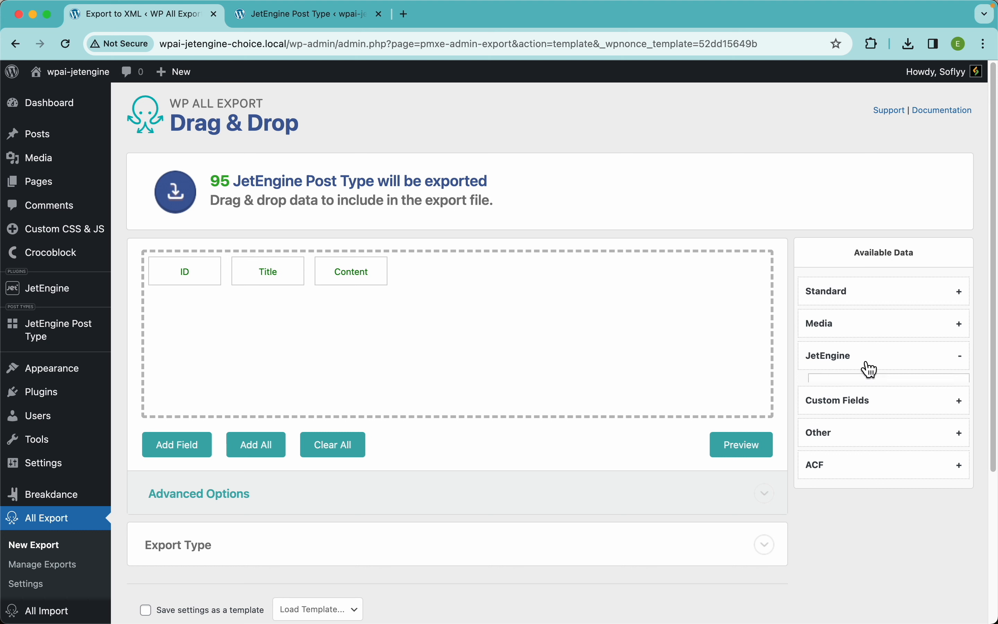
scroll(898, 352, down, 2)
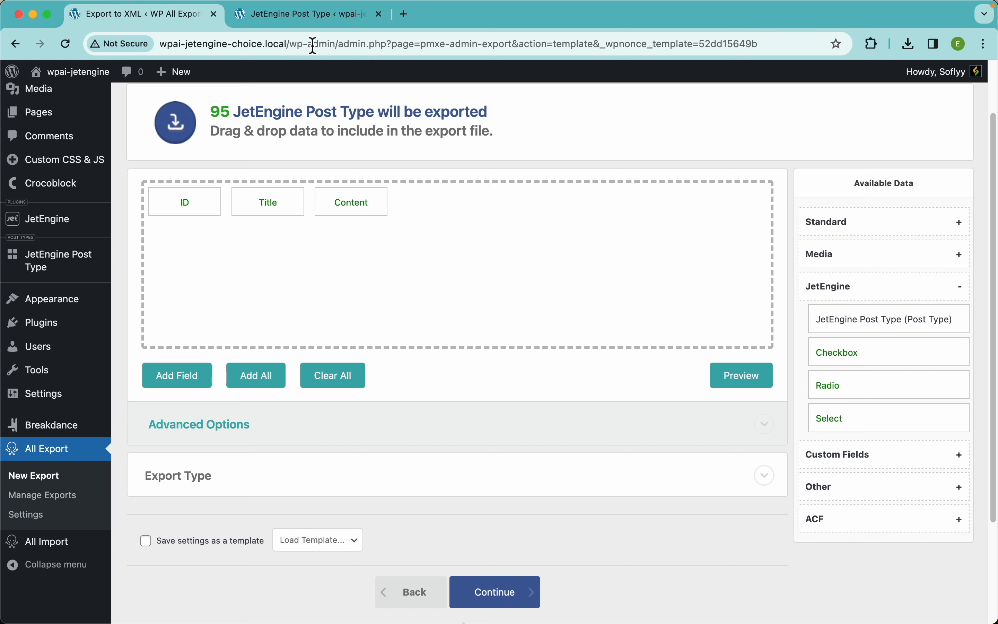
click(289, 15)
click(271, 215)
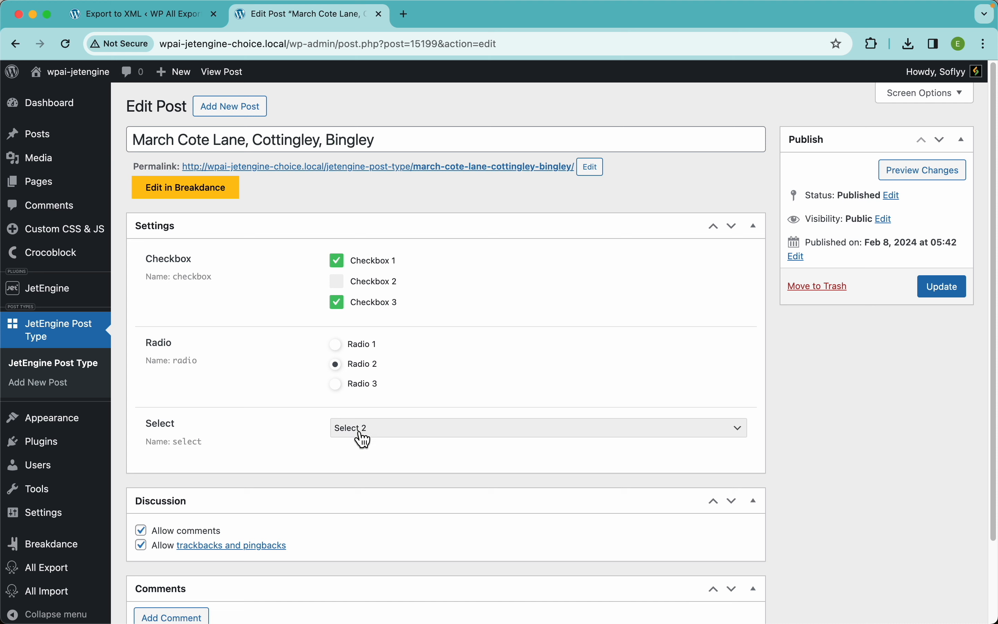
click(162, 20)
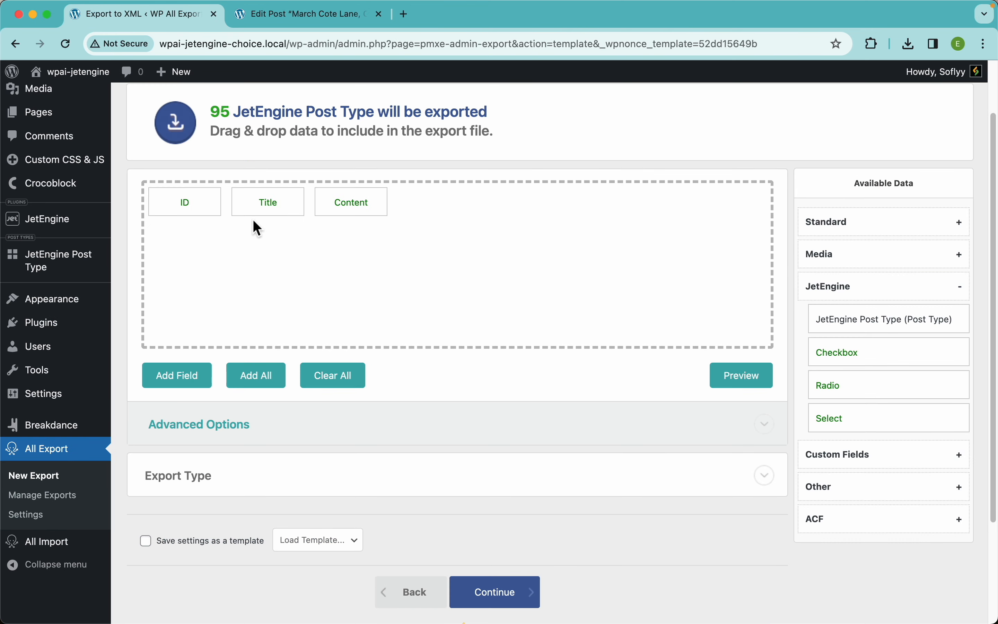
- Remove the ID and Content fields from the export layout, keeping Title
drag(191, 208, 206, 167)
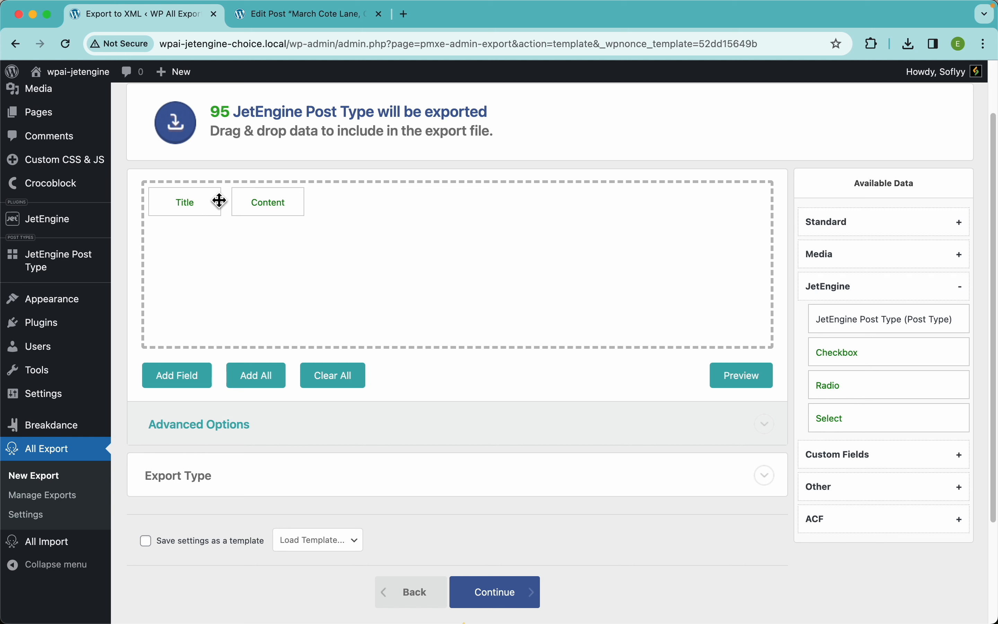
drag(289, 207, 252, 130)
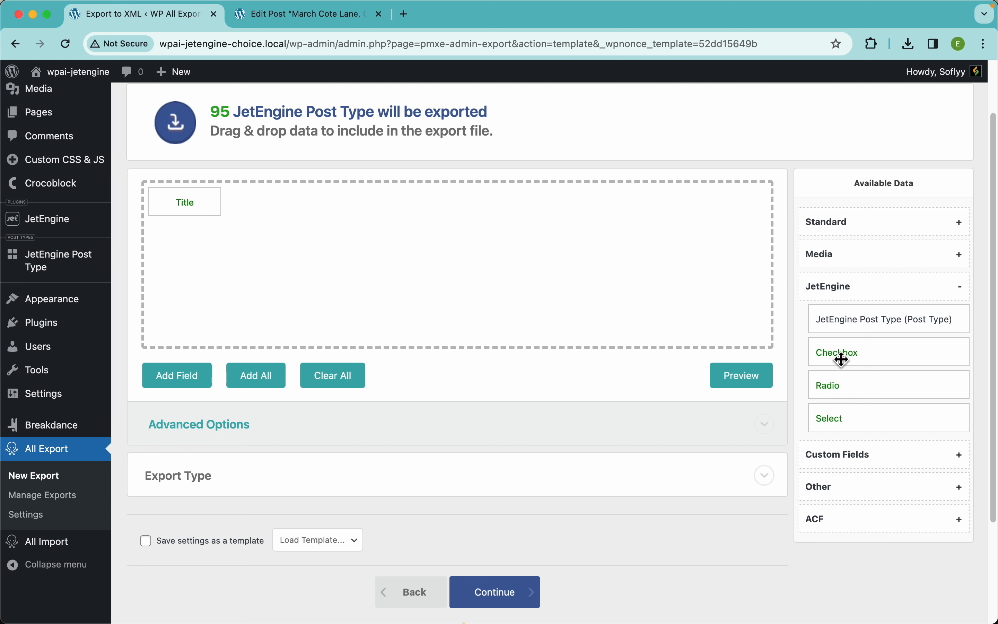
- Try the JetEngine Checkbox field in the export layout with a preview, and remove it again
drag(843, 359, 622, 275)
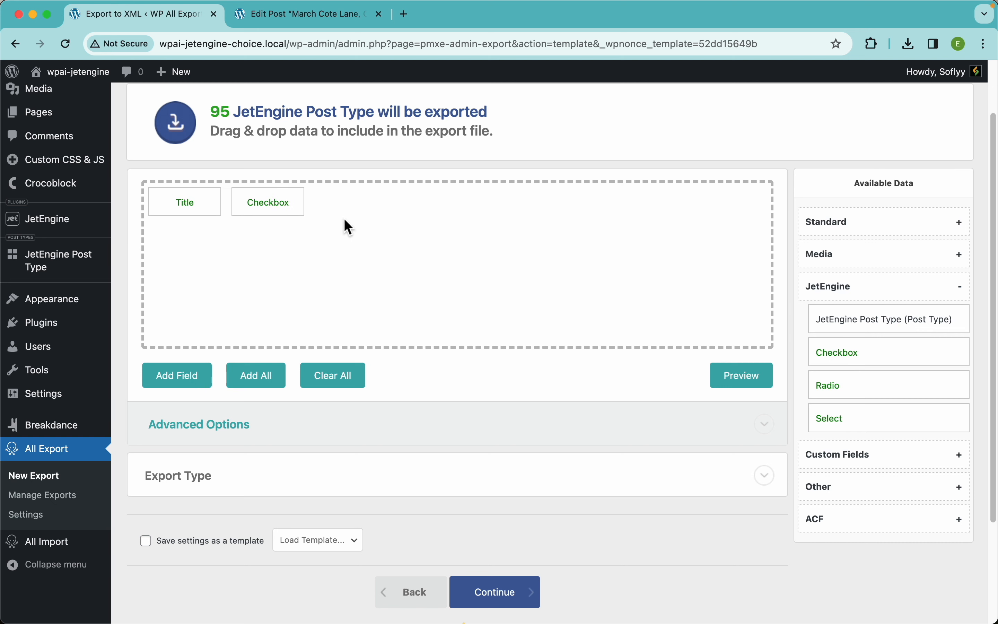
click(742, 375)
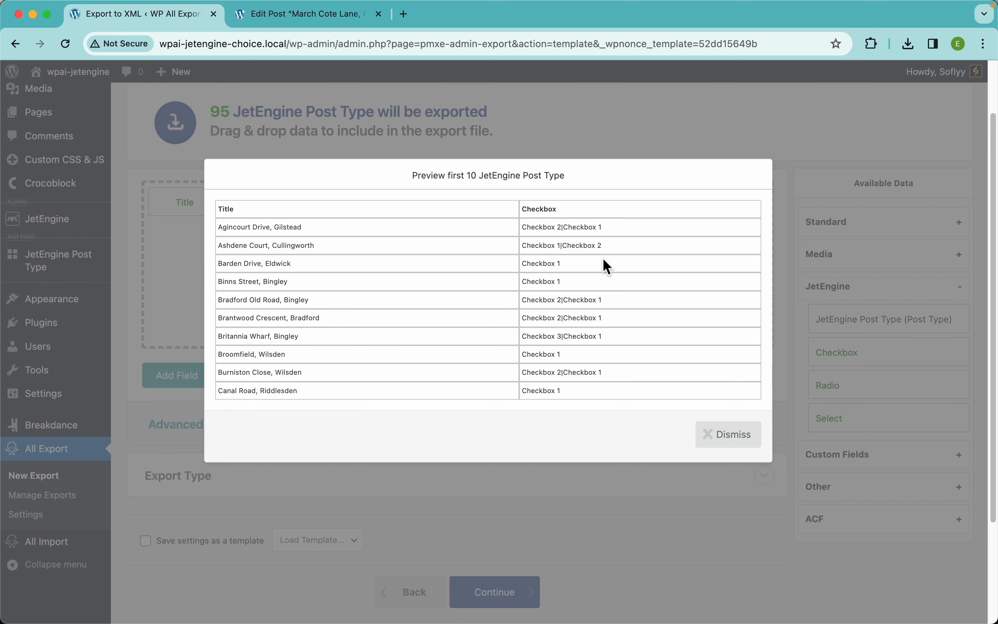
click(720, 438)
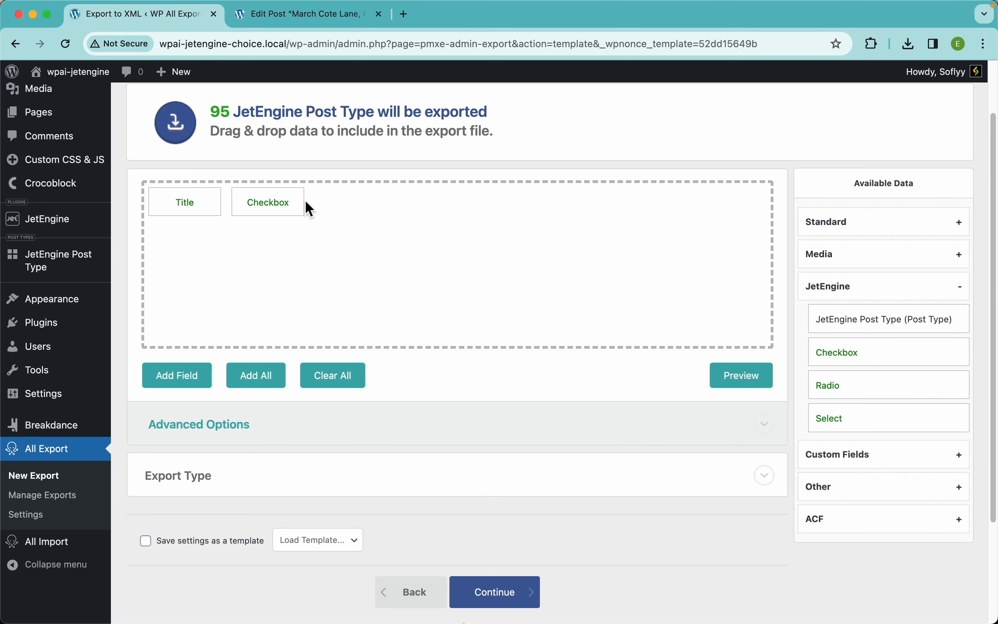
drag(289, 203, 273, 151)
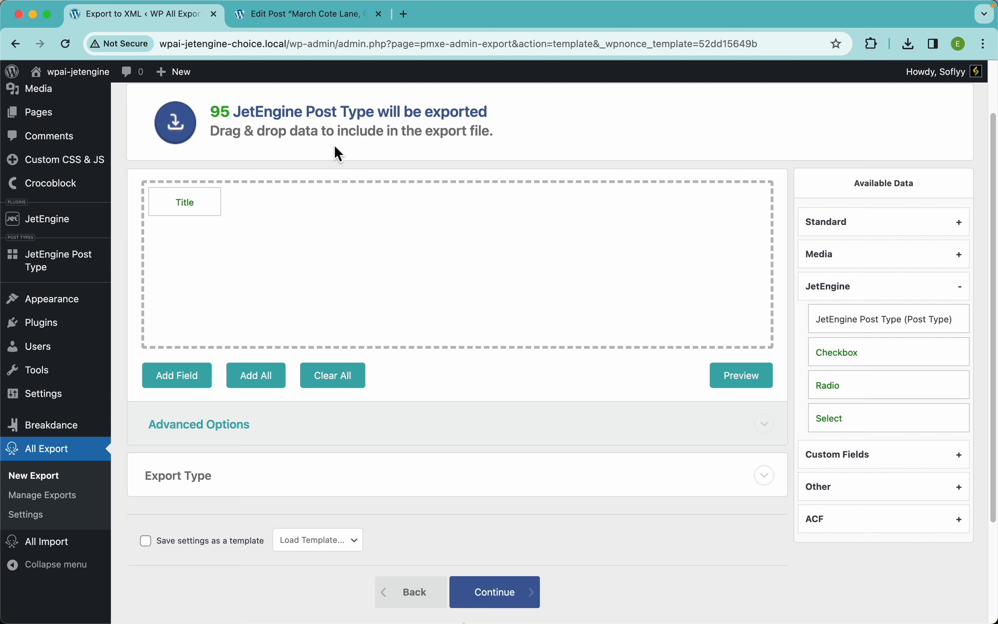
- Add the whole JetEngine Post Type field group, with Checkbox, Radio and Select, to the export layout
scroll(881, 323, up, 5)
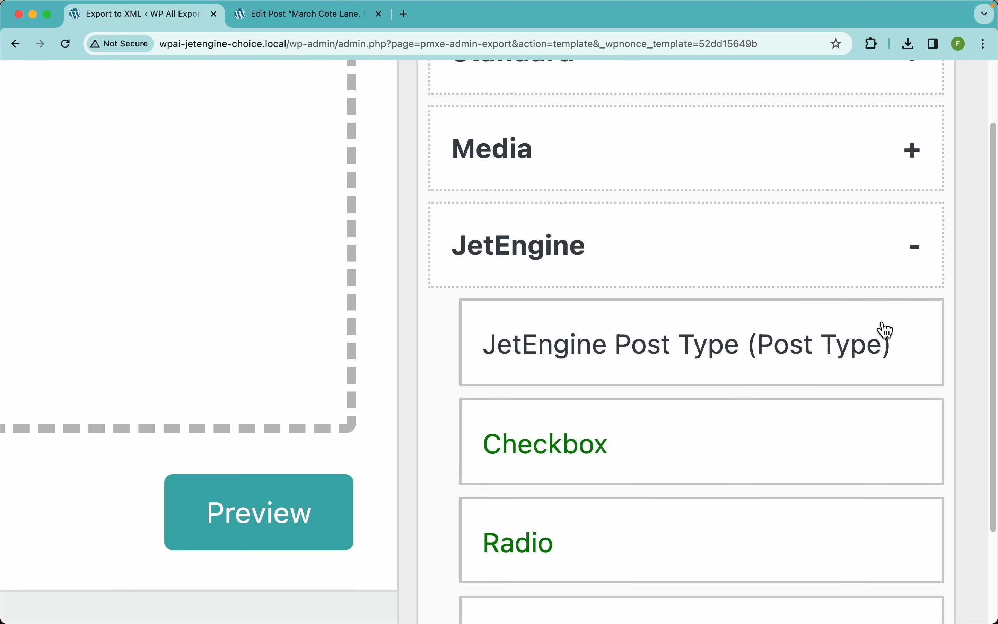
scroll(675, 352, down, 3)
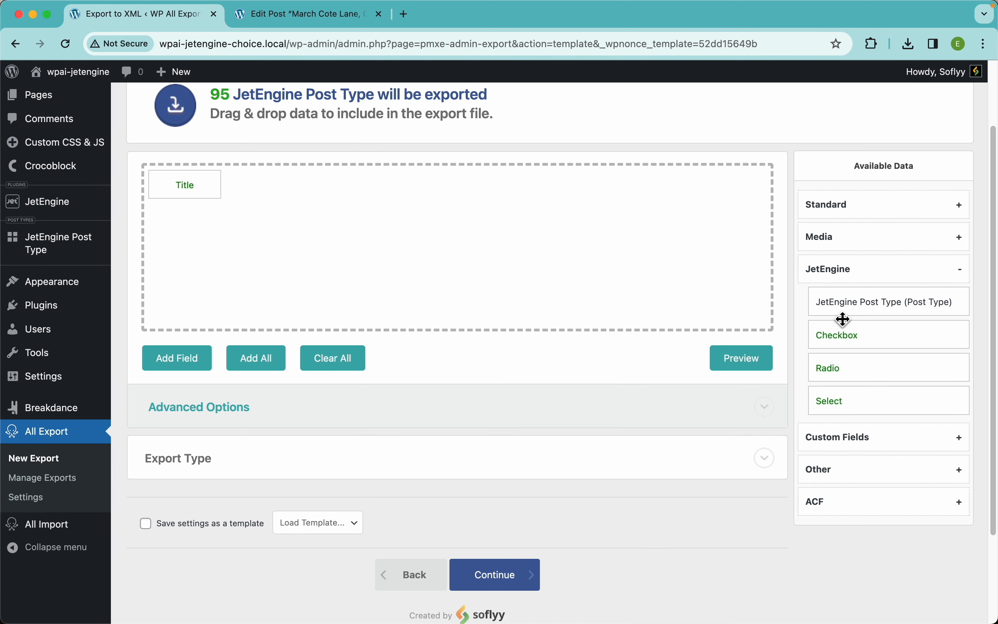
mouse_move(560, 273)
mouse_down()
mouse_move(574, 310)
mouse_move(563, 282)
mouse_up()
scroll(382, 244, up, 2)
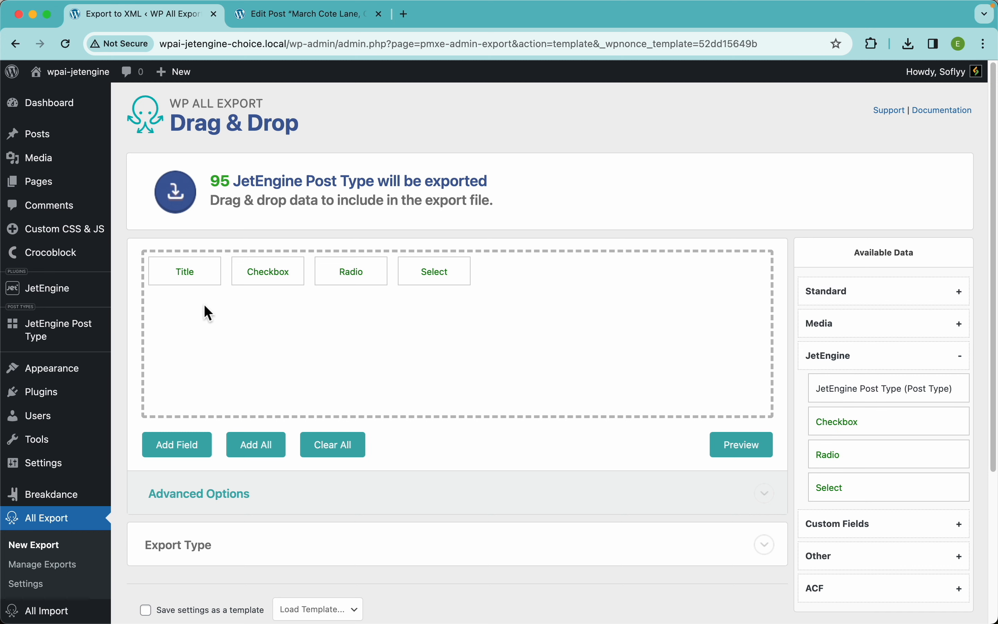
- Preview the export and examine the Checkbox, Radio and Select columns for the first 10 records
click(734, 450)
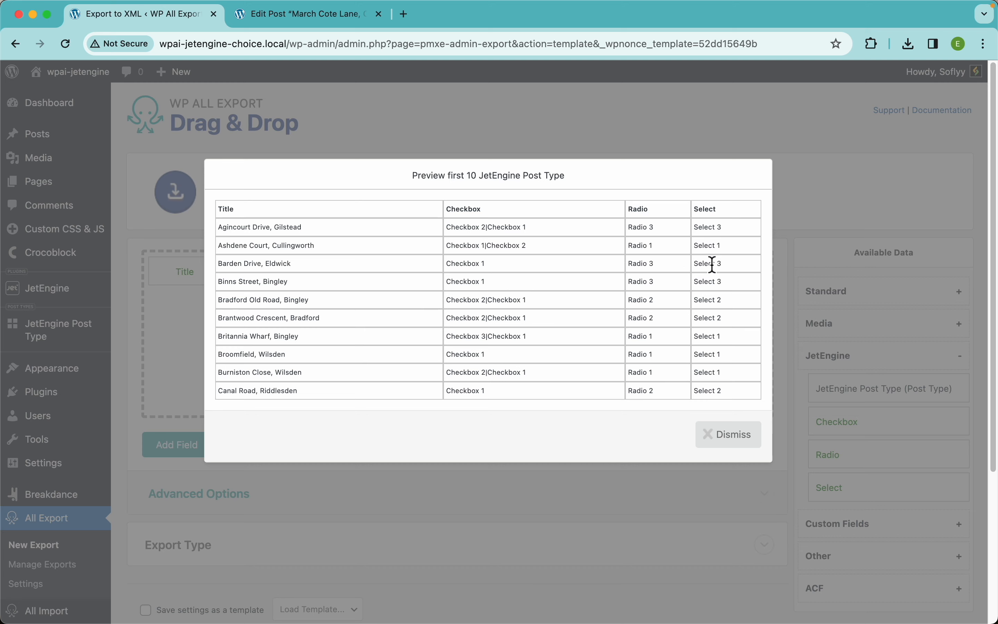
scroll(499, 223, up, 5)
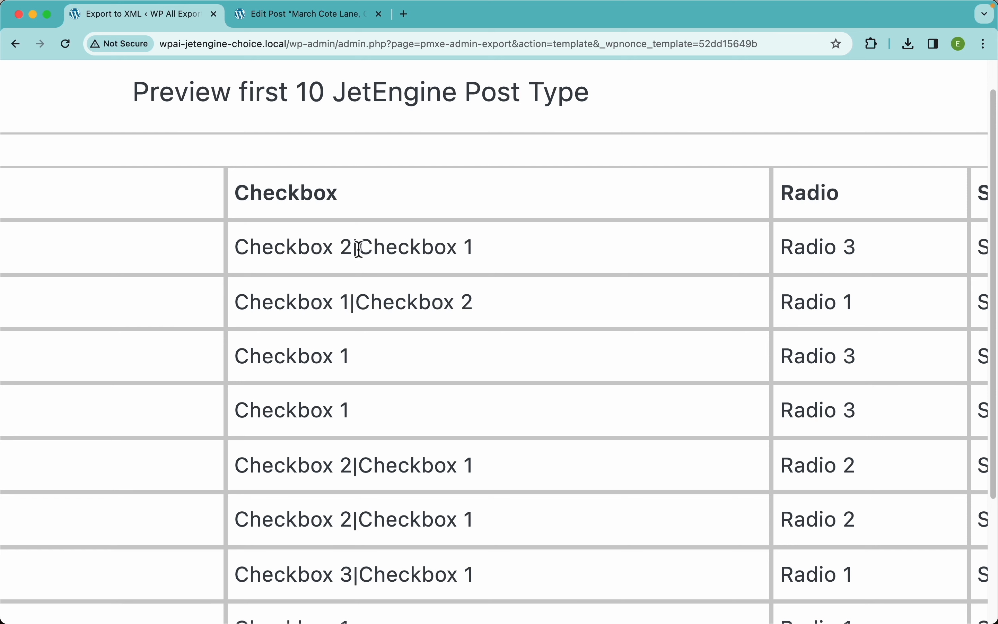
drag(357, 246, 351, 249)
click(454, 249)
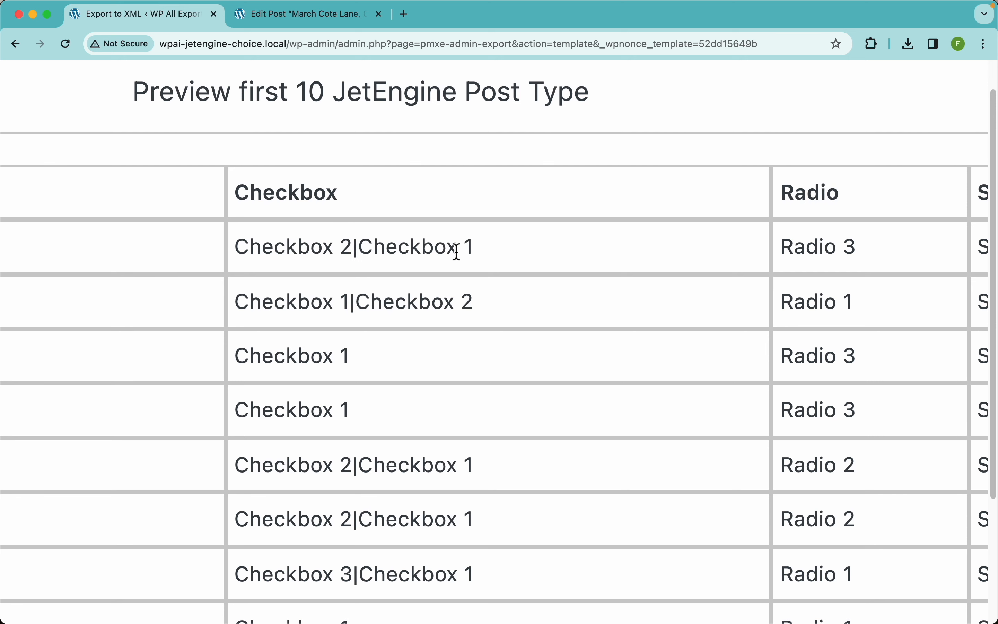
scroll(638, 268, right, 5)
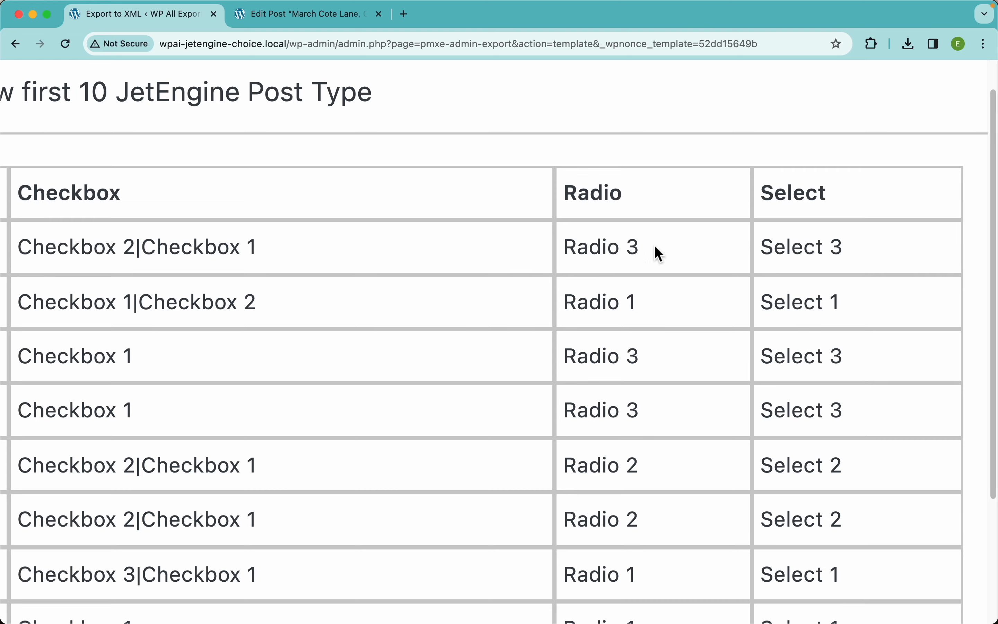
scroll(670, 312, down, 5)
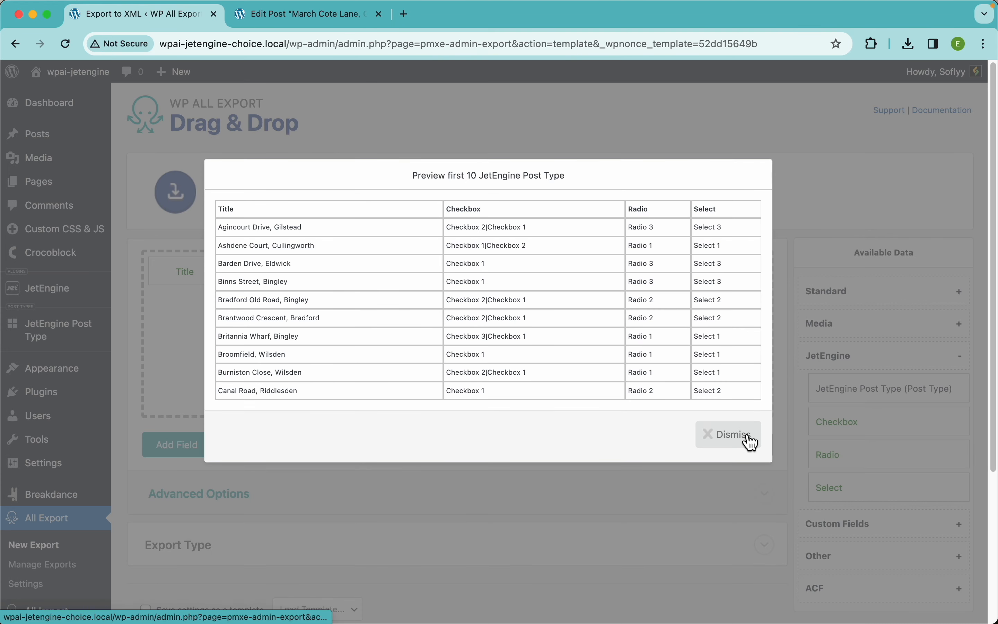
click(751, 440)
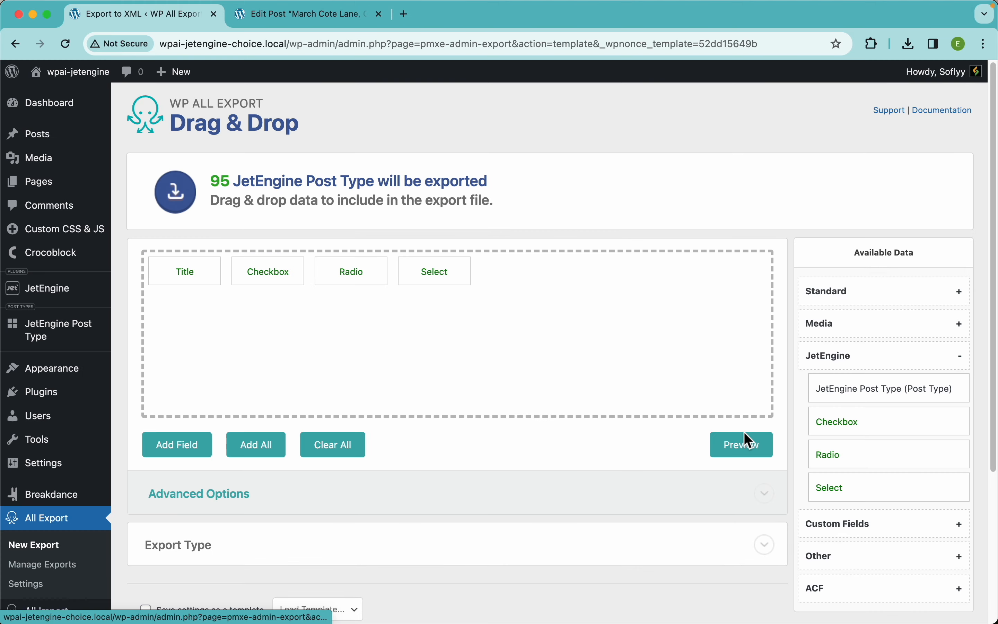
- Rename the Title export column as "Property Name" and save the field
click(191, 284)
drag(258, 183, 177, 188)
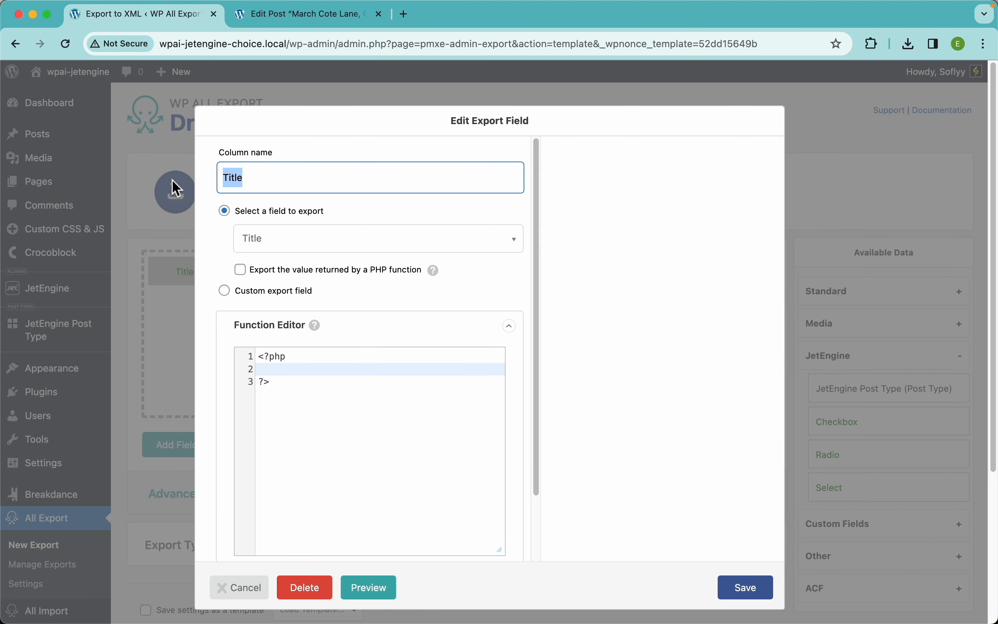
text(Property Name)
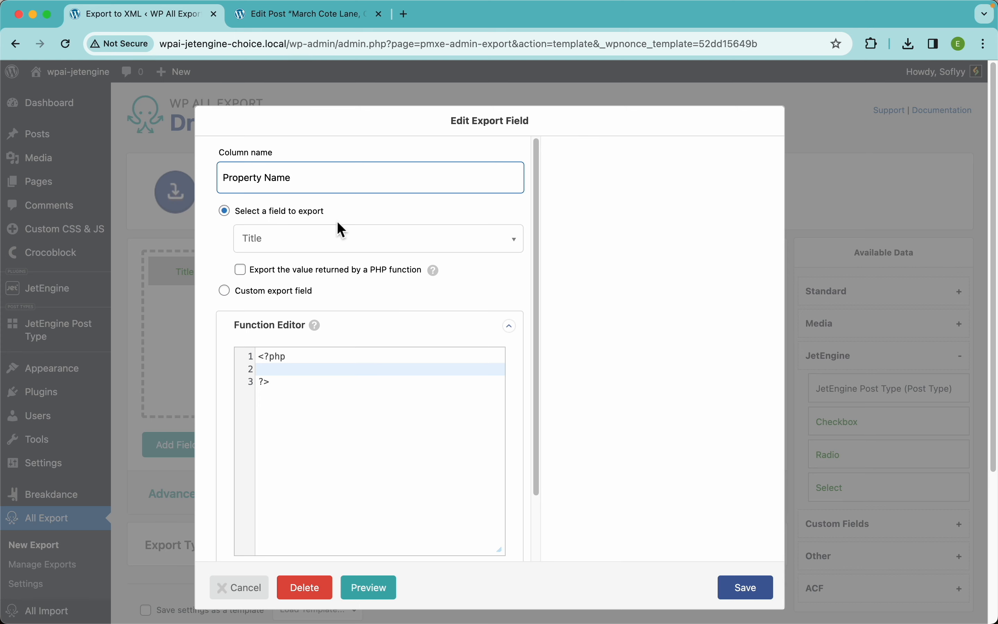
click(751, 584)
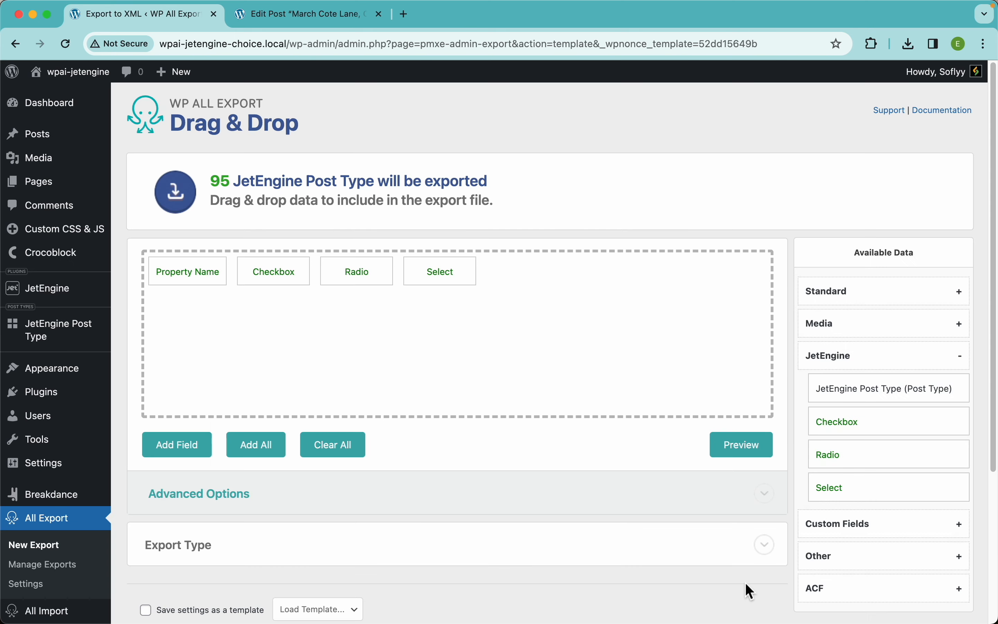
- Preview the export with the renamed column and examine the separator between multiple values in the Checkbox column
click(766, 452)
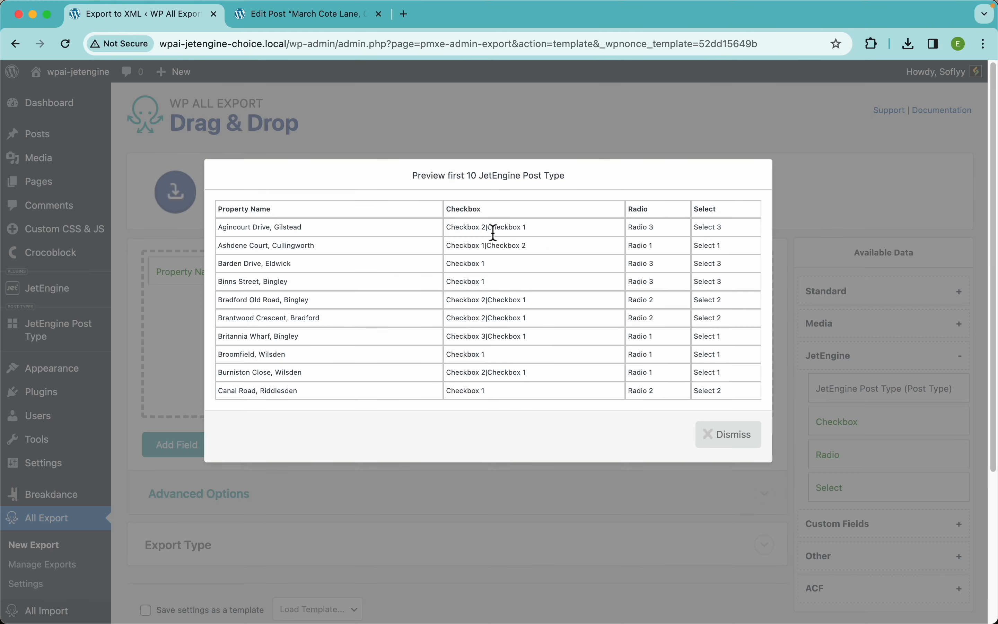
scroll(493, 233, up, 5)
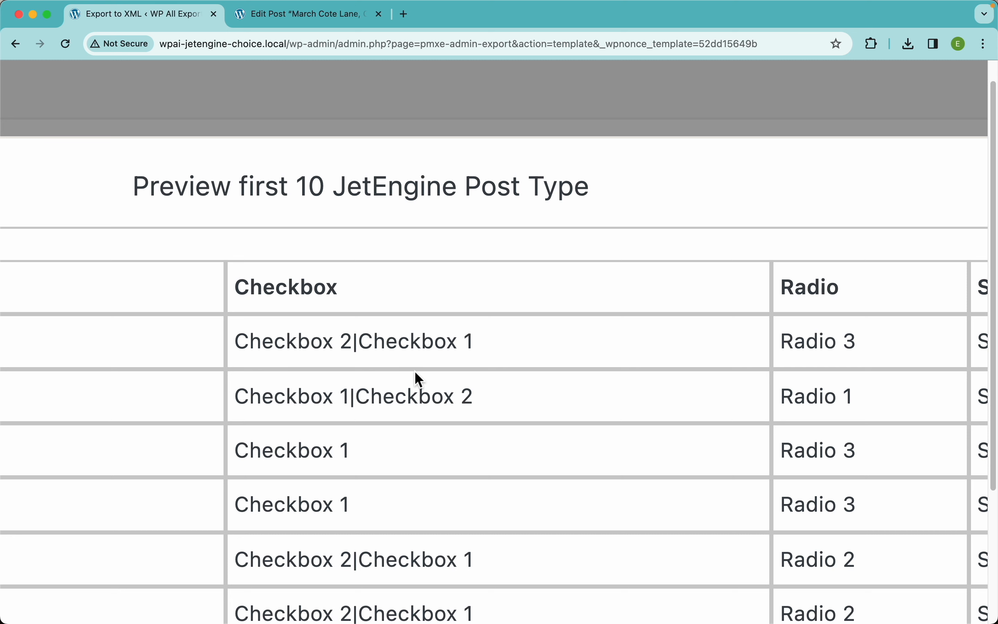
scroll(415, 371, down, 3)
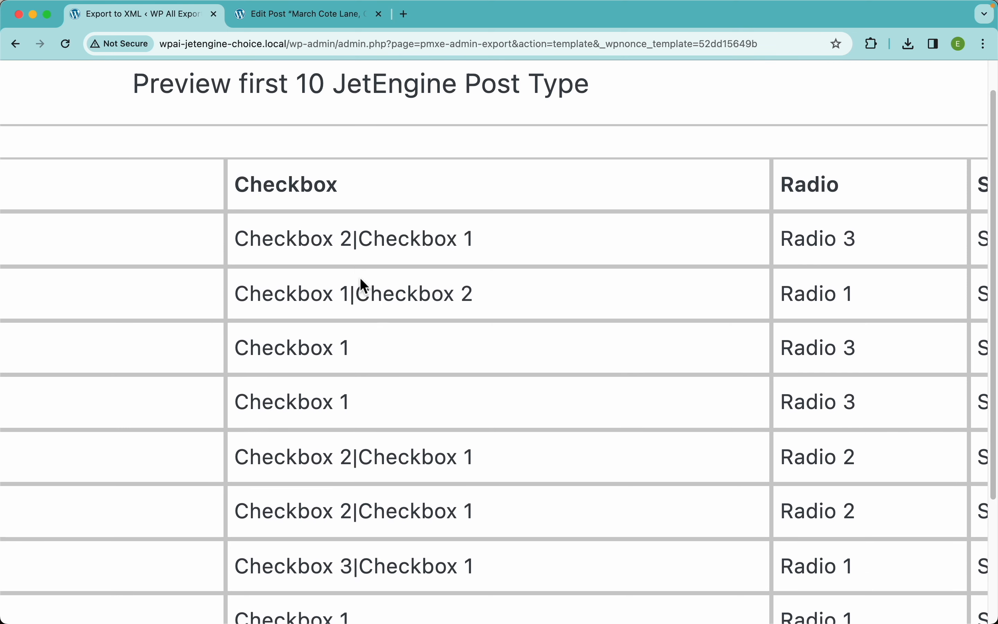
drag(358, 249, 345, 247)
click(364, 245)
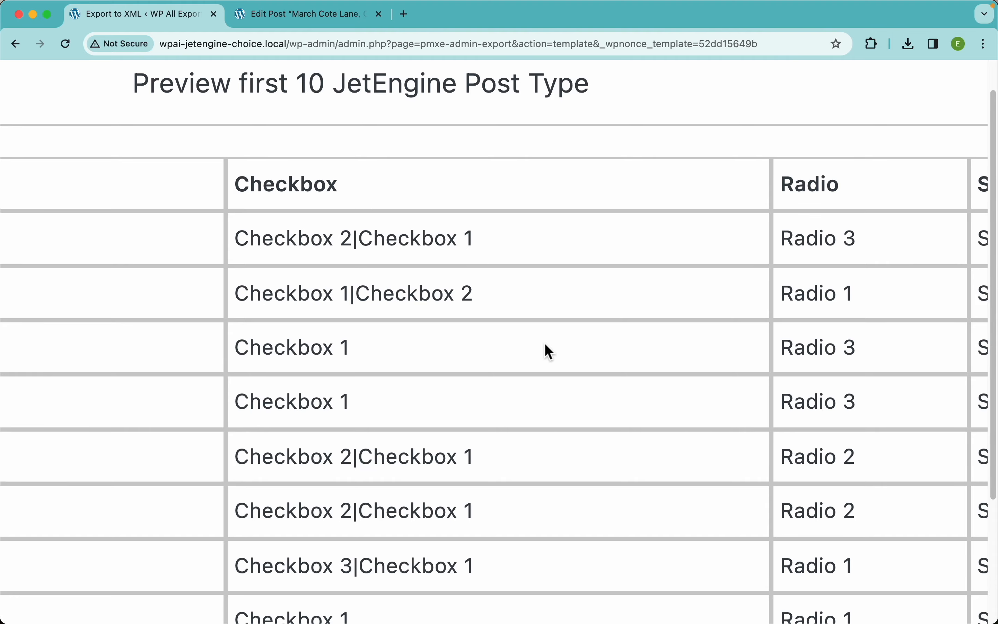
key(super+0)
click(742, 441)
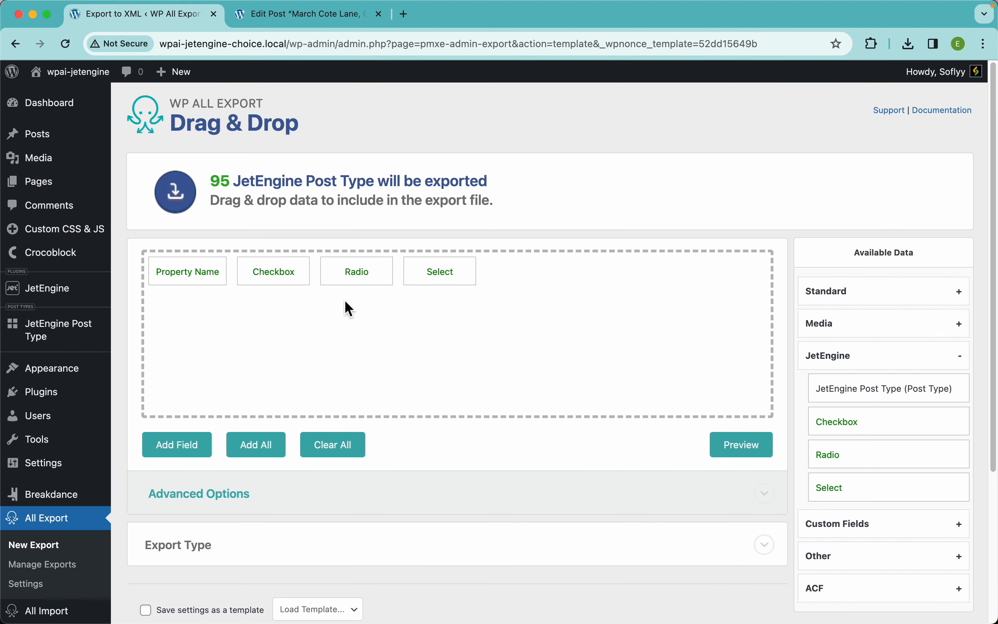
- Open the Checkbox export field and start a PHP function change_pipes ($data) in its function editor
click(274, 275)
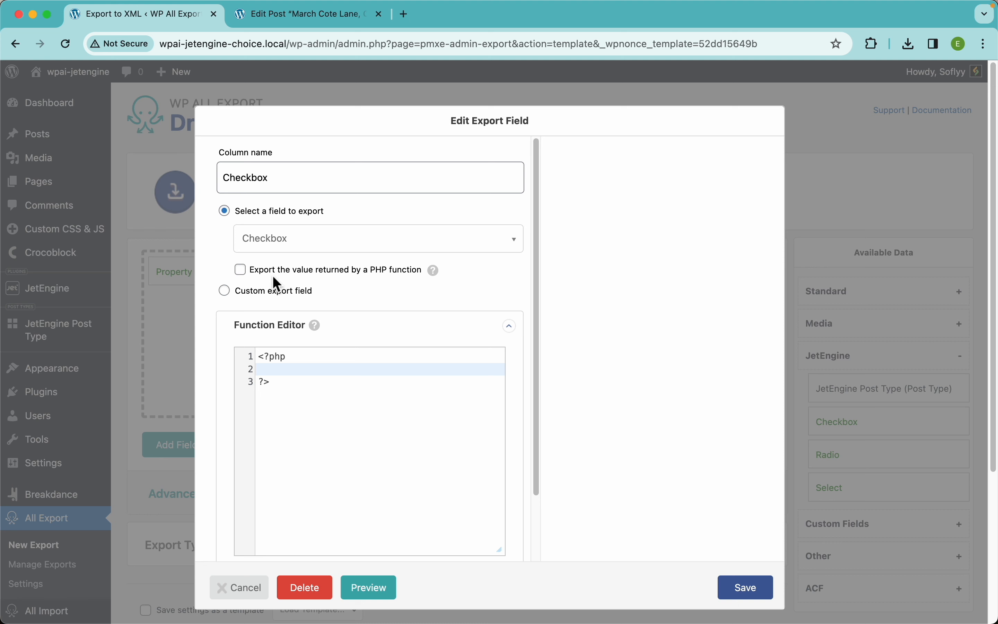
scroll(317, 316, down, 2)
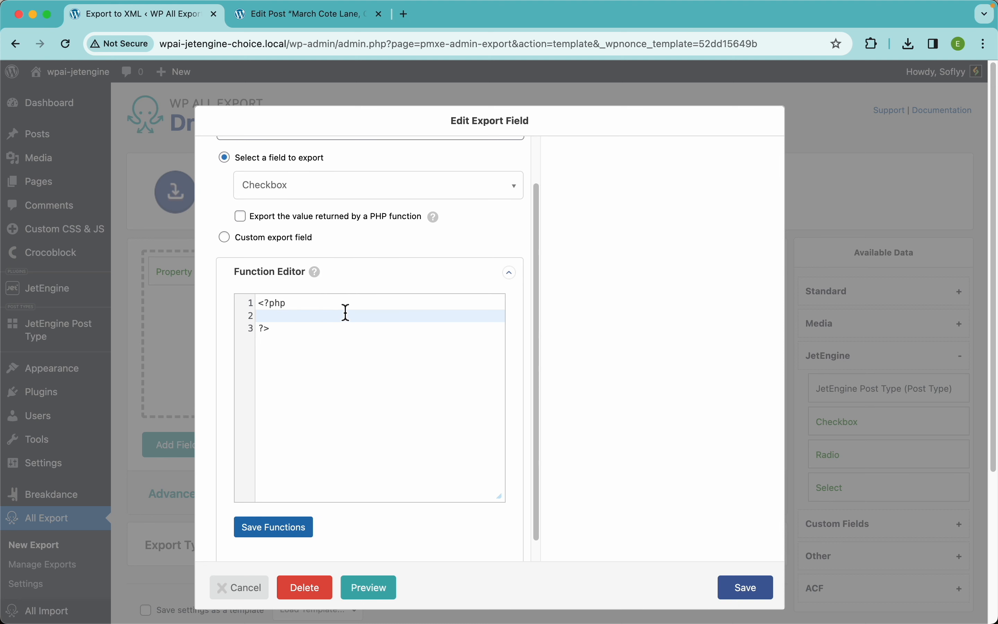
scroll(346, 312, up, 2)
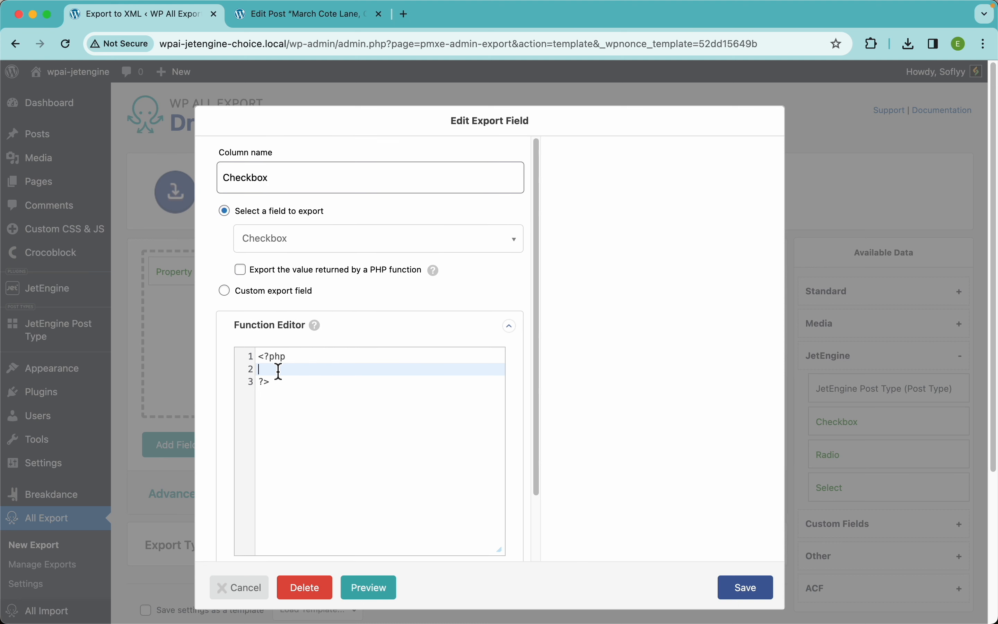
key(Return)
key(Return)
key(Up)
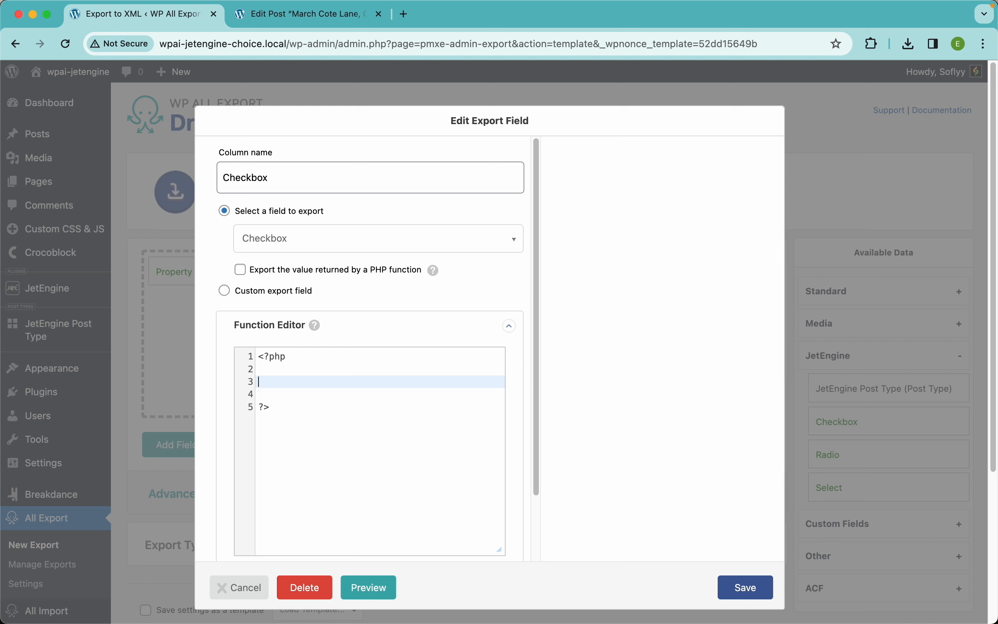
text(function change_pipes ()
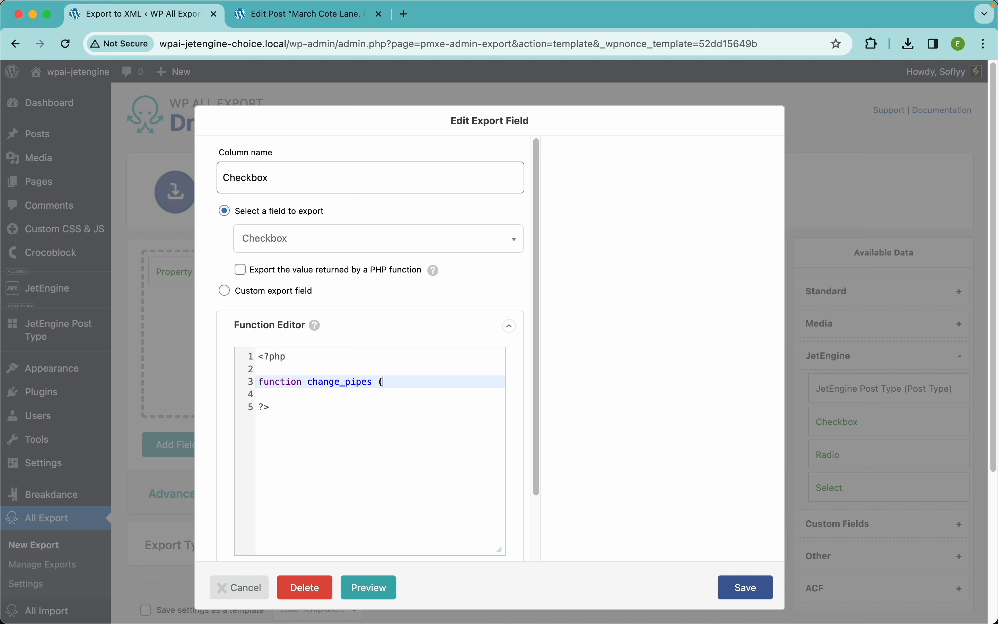
text($data) {)
key(Return)
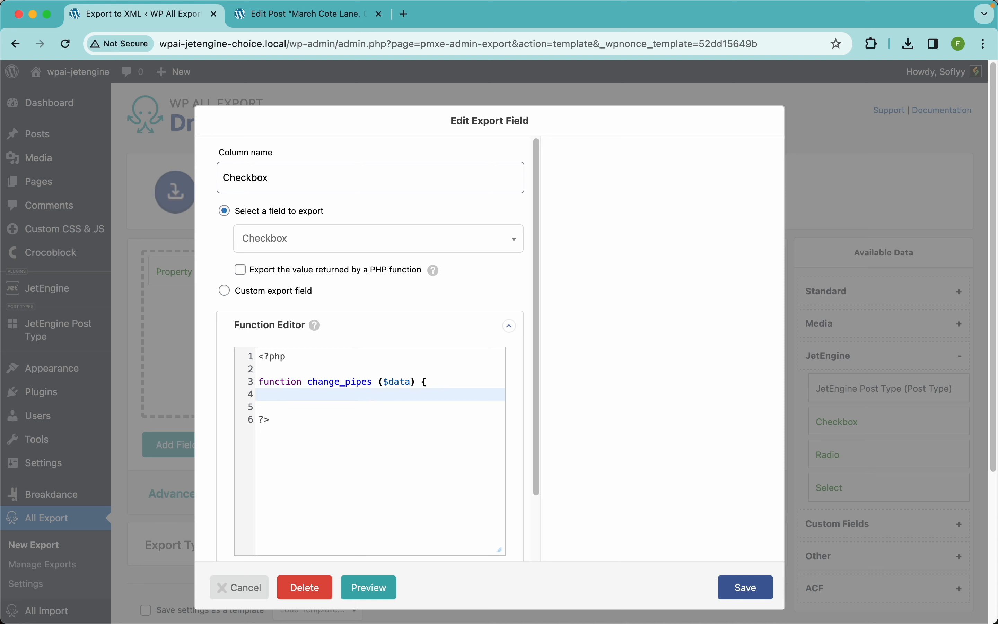
- Complete the change_pipes function so it returns str_replace ("|", ", ", $data), and save the functions
text(return str_replace ("|", ", ", $data)
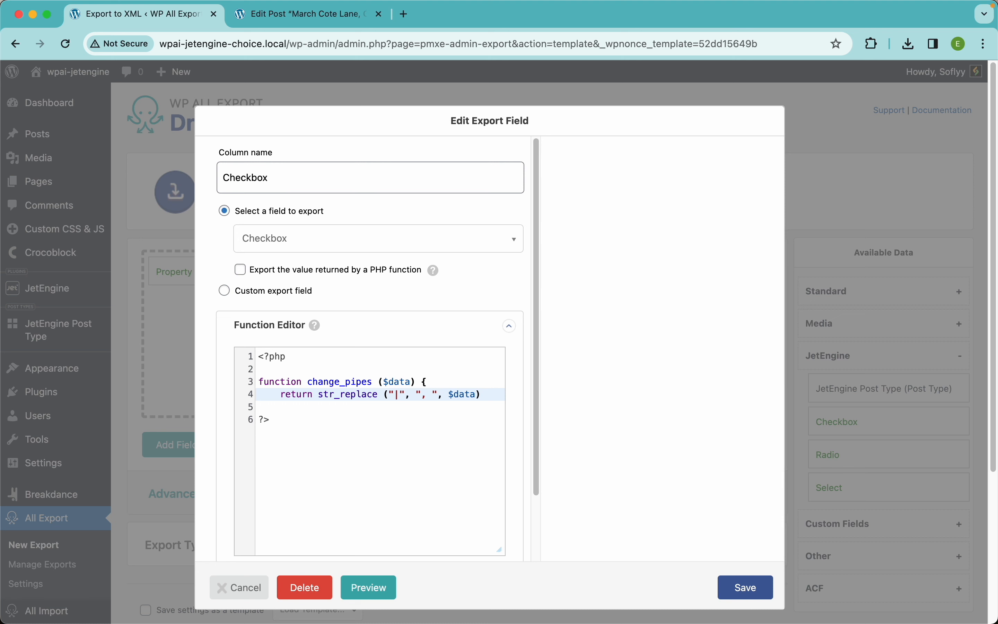
text();)
key(Return)
text(})
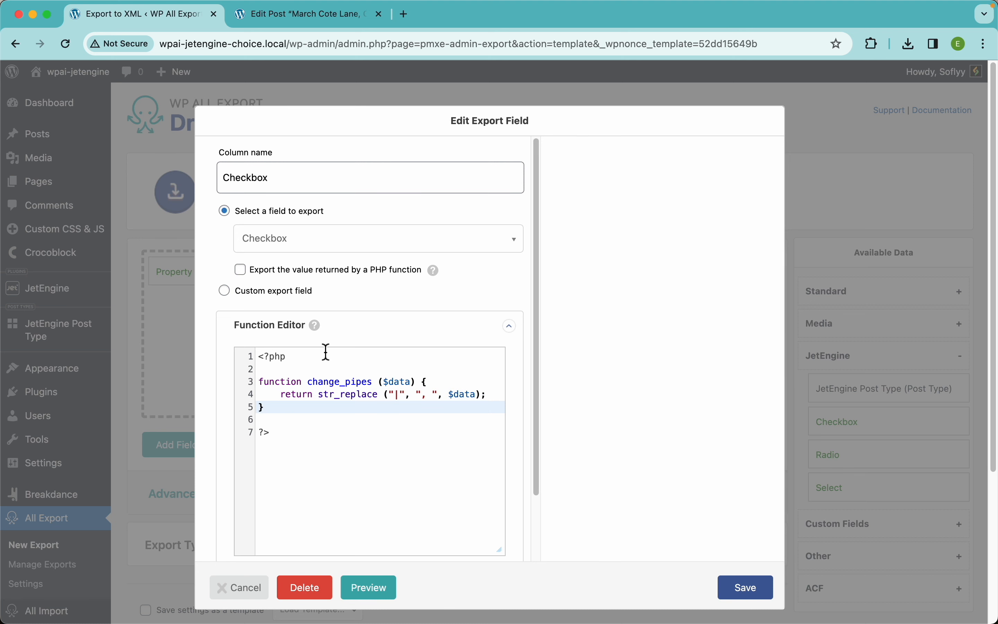
scroll(326, 352, down, 2)
click(292, 512)
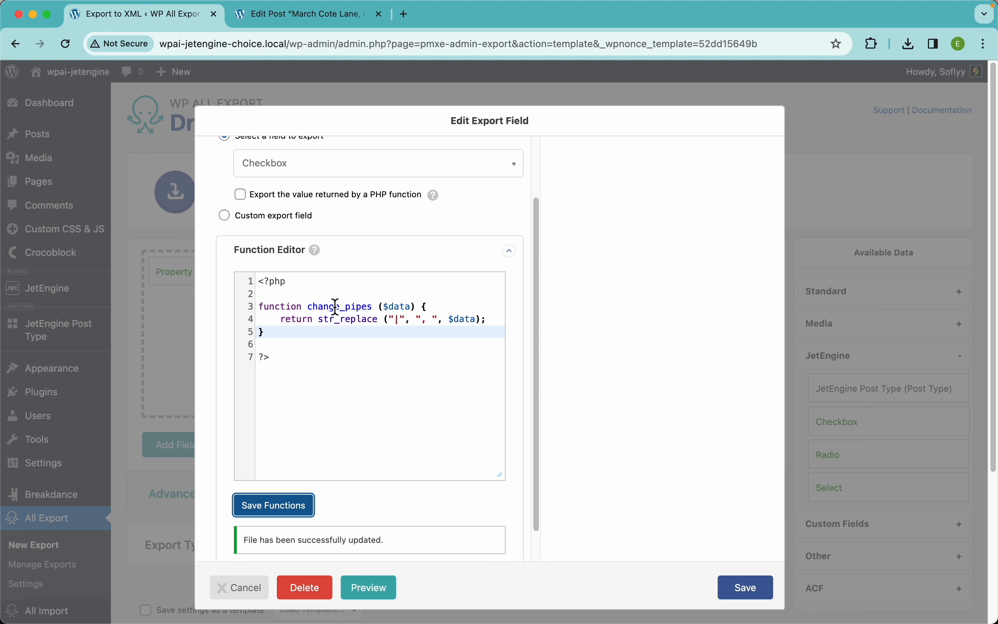
- Export the Checkbox value returned by the PHP function change_pipes and save the field
double_click(348, 307)
key(super+c)
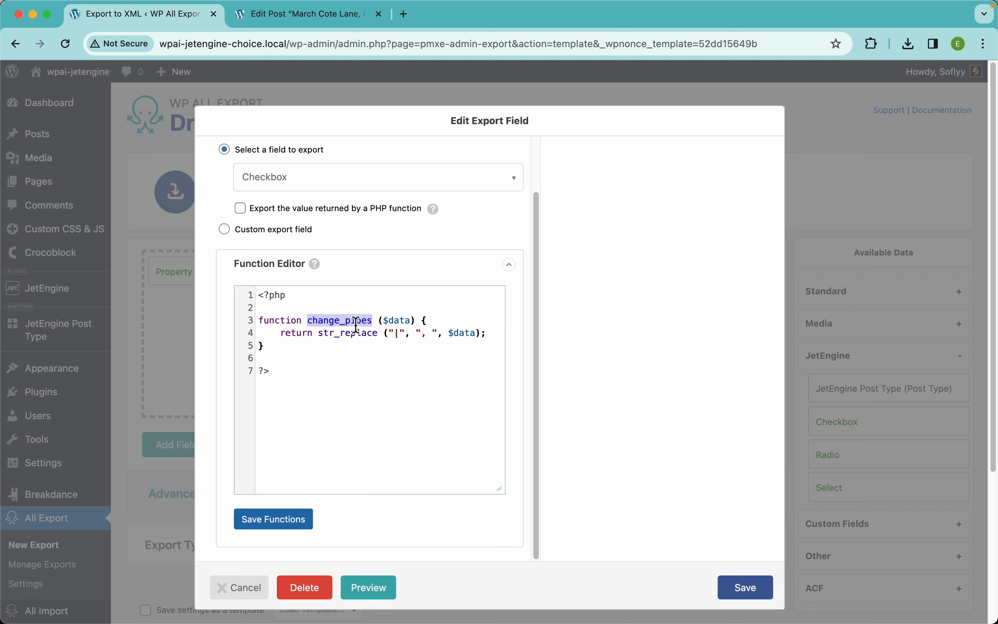
click(276, 211)
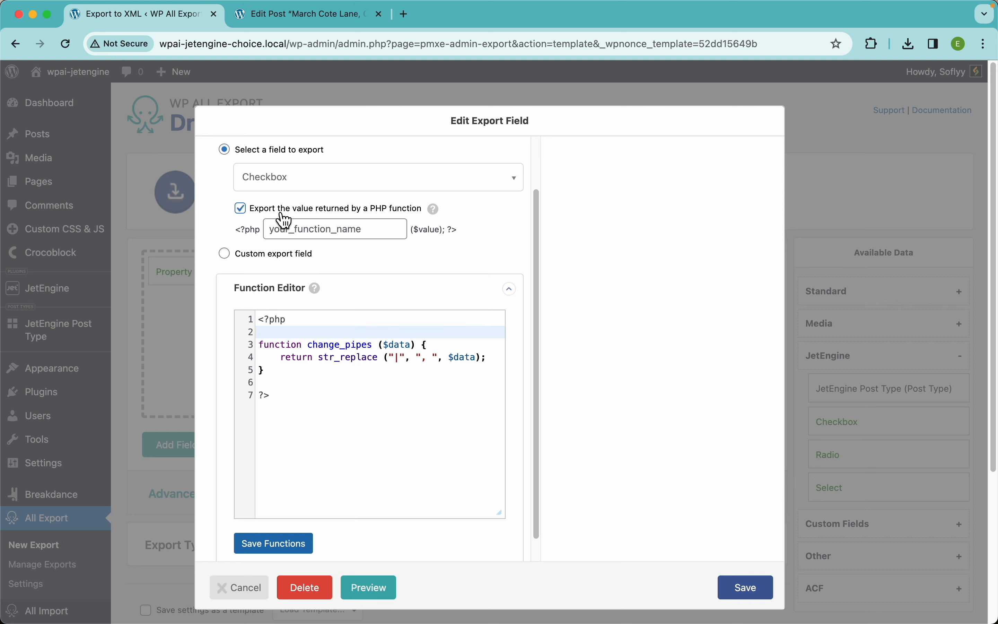
click(362, 232)
key(super+v)
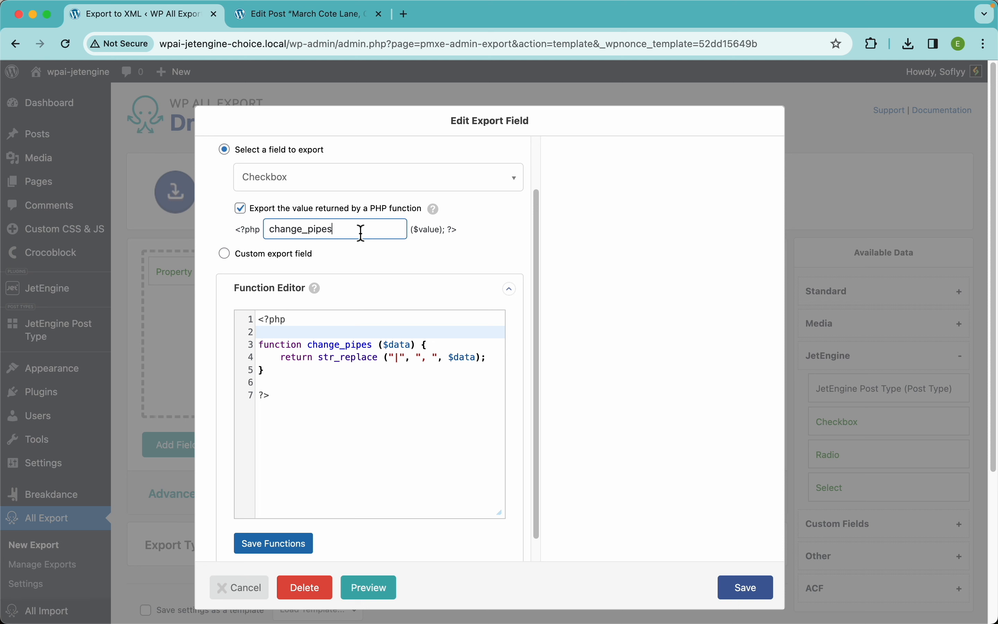
scroll(391, 254, up, 3)
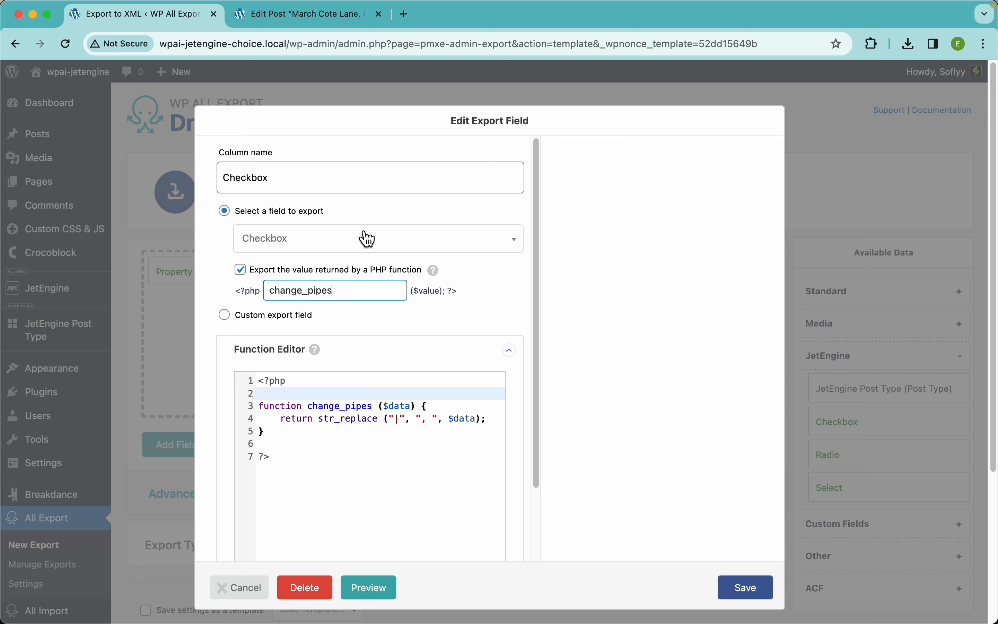
click(758, 596)
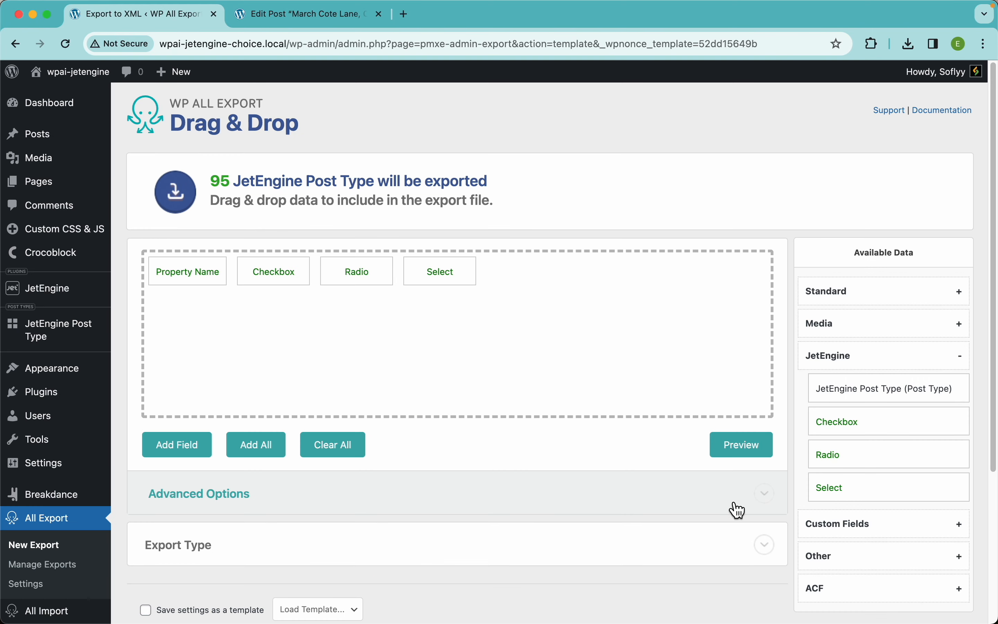
- Preview the export and examine the separator between multiple values in the Checkbox column
click(743, 445)
scroll(482, 260, up, 5)
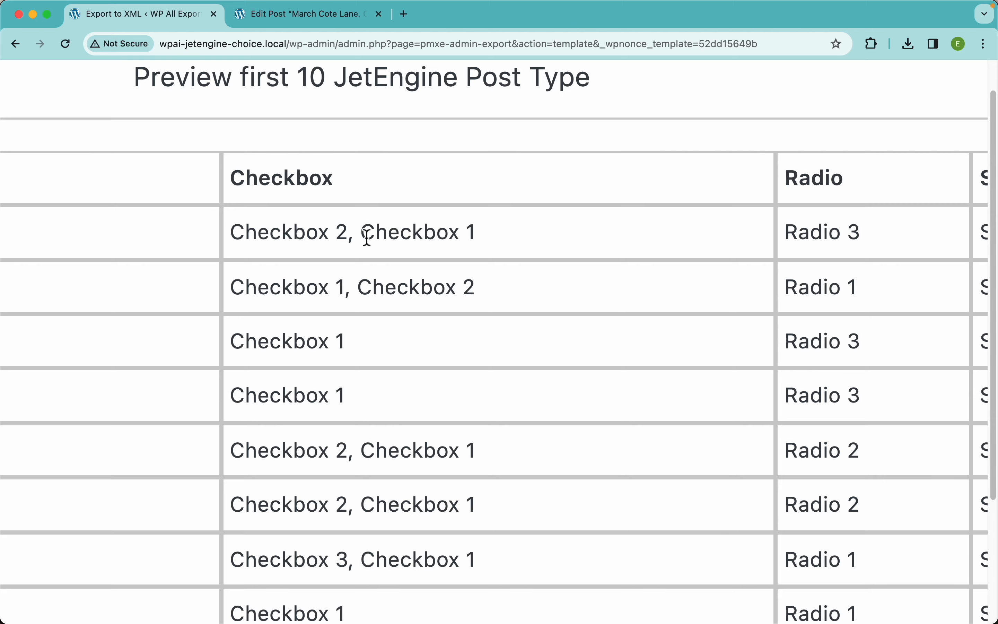
drag(362, 236, 345, 234)
click(350, 235)
scroll(427, 239, down, 5)
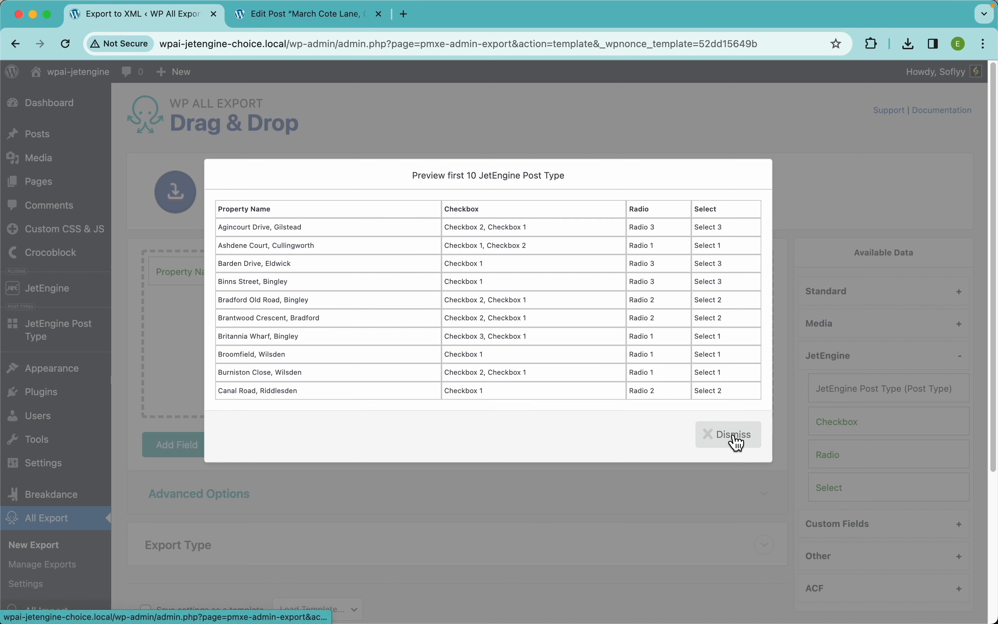
click(736, 440)
- Review the spreadsheet file formats in the export type settings and switch the export type to Feed
scroll(457, 345, down, 5)
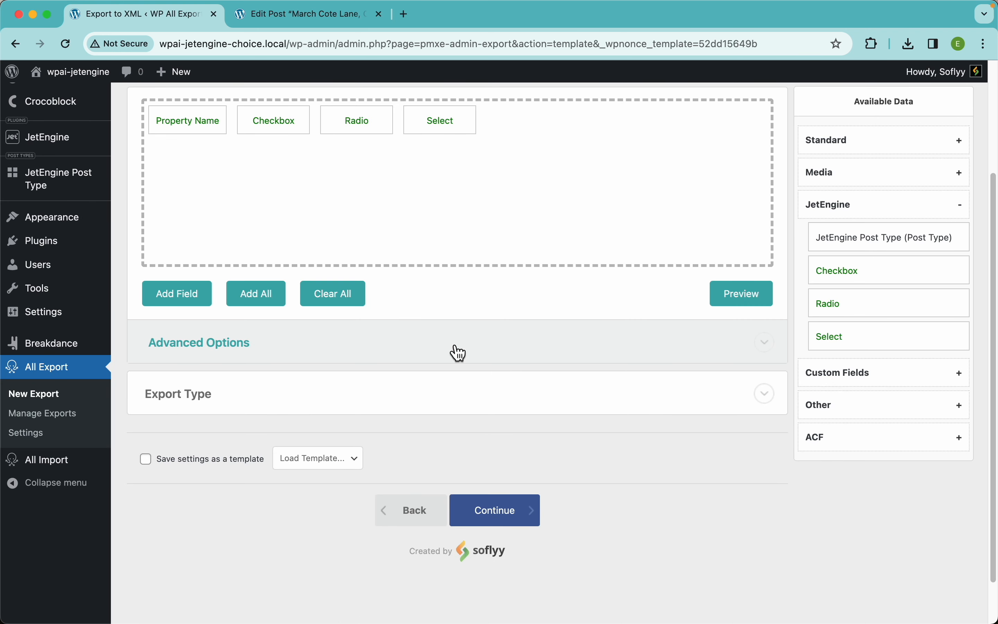
click(285, 403)
scroll(363, 357, down, 5)
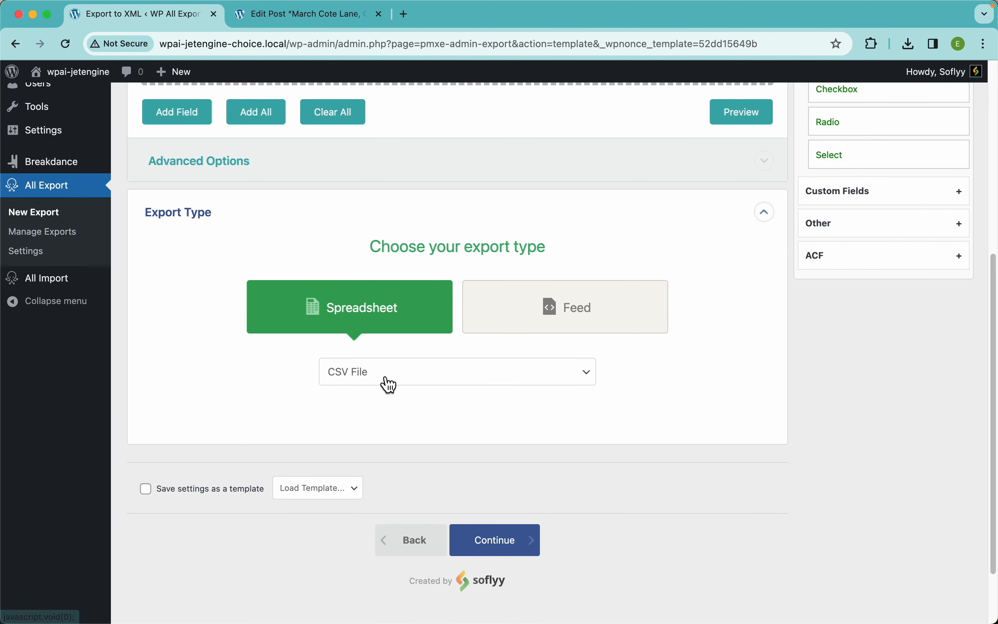
click(356, 375)
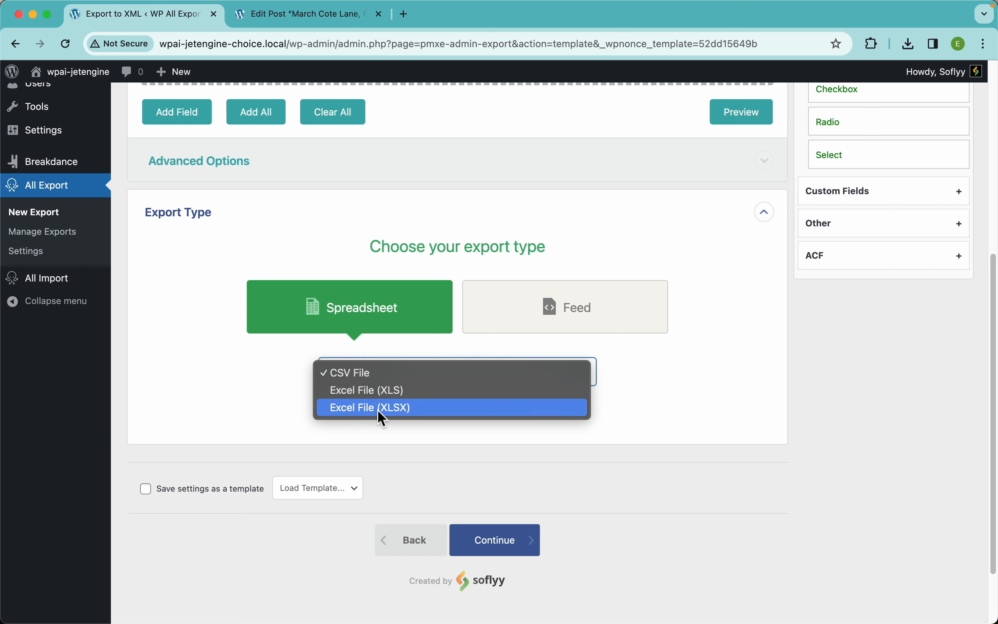
click(654, 395)
click(573, 315)
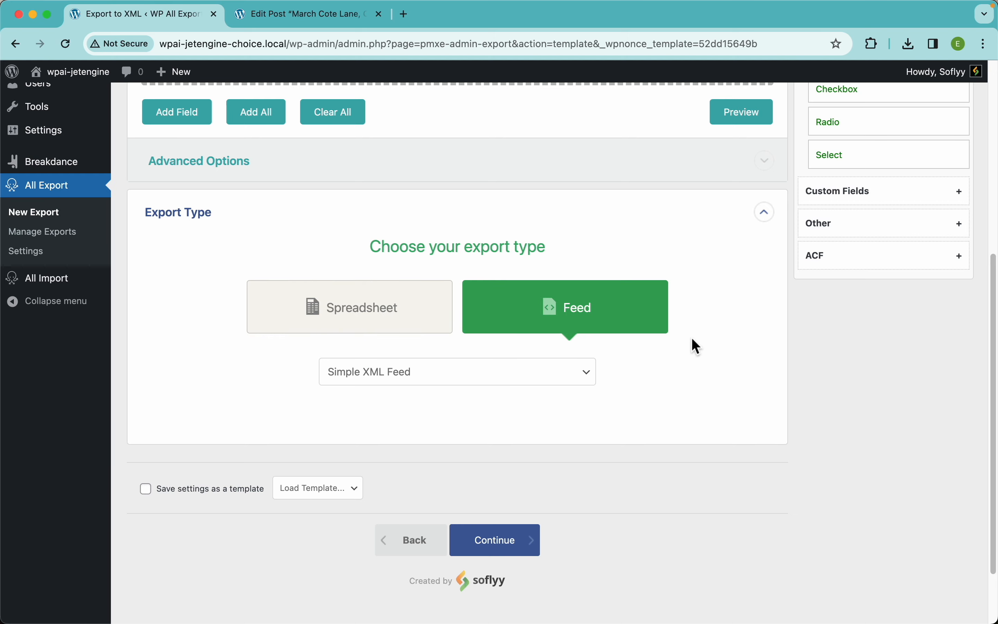
- Preview the export as a Simple XML Feed and examine the XML structure of the first post
scroll(700, 344, up, 5)
click(737, 344)
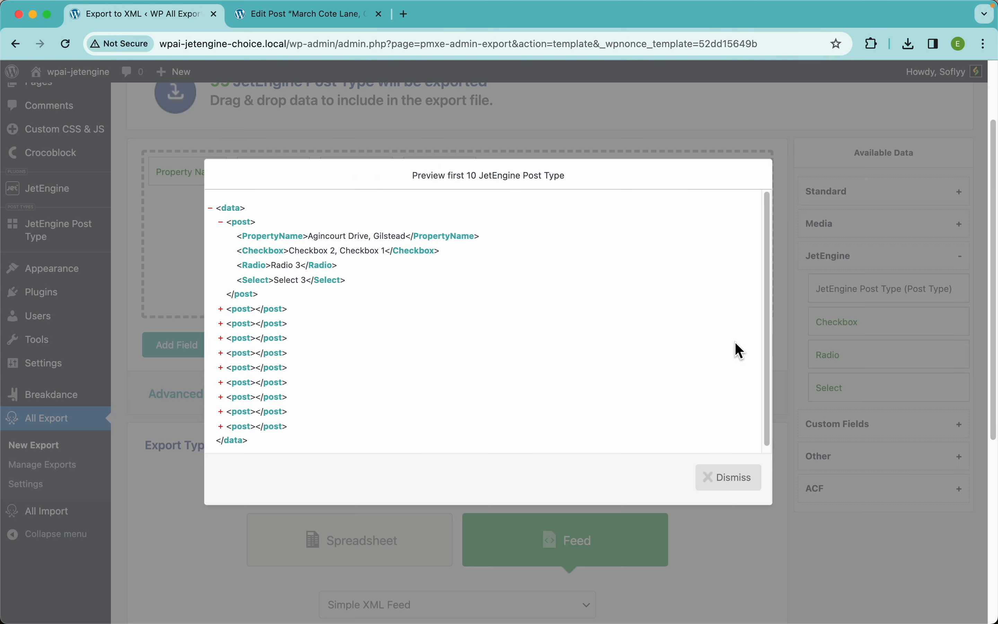
click(167, 244)
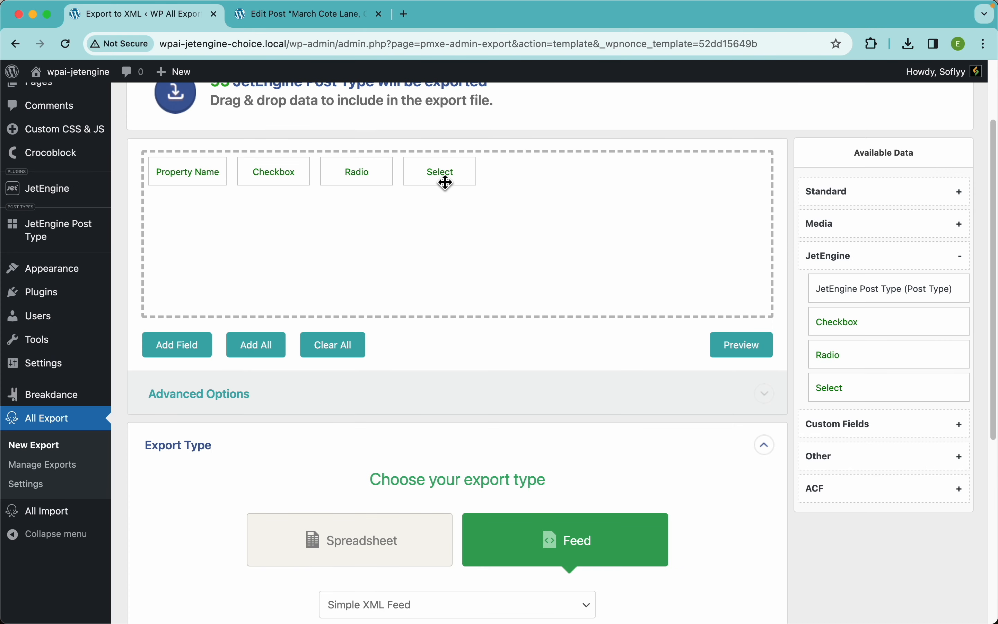
click(743, 351)
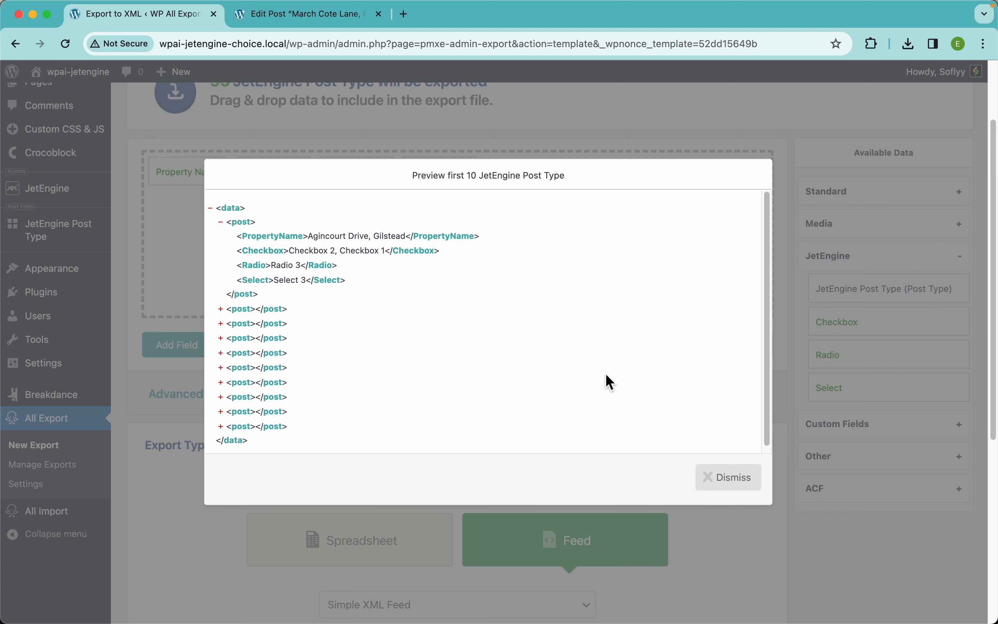
click(730, 485)
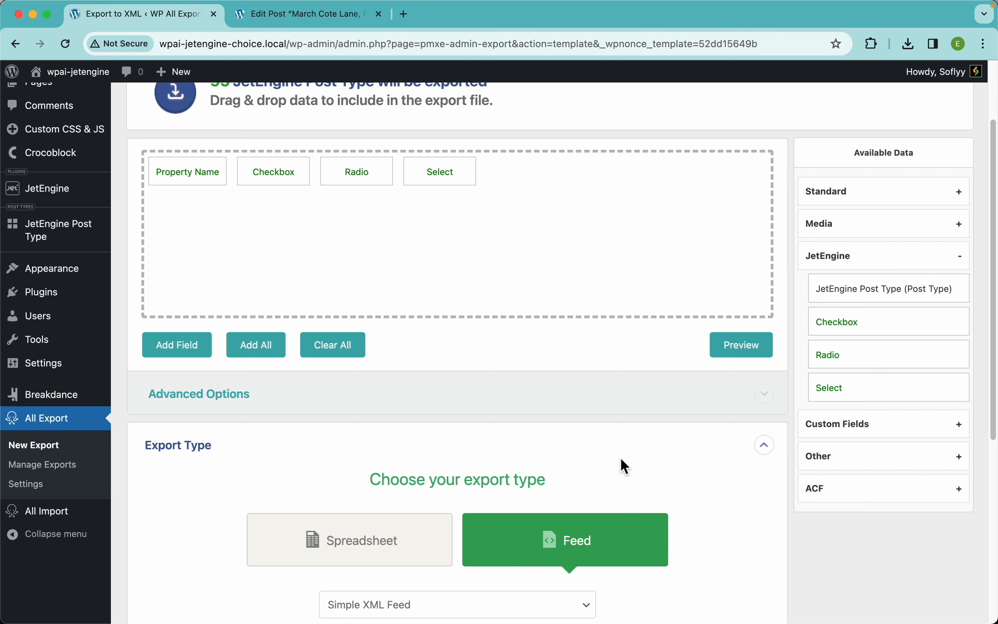
- Check the available feed formats, set the export type to Spreadsheet with CSV File, and continue to the export settings
scroll(601, 457, down, 5)
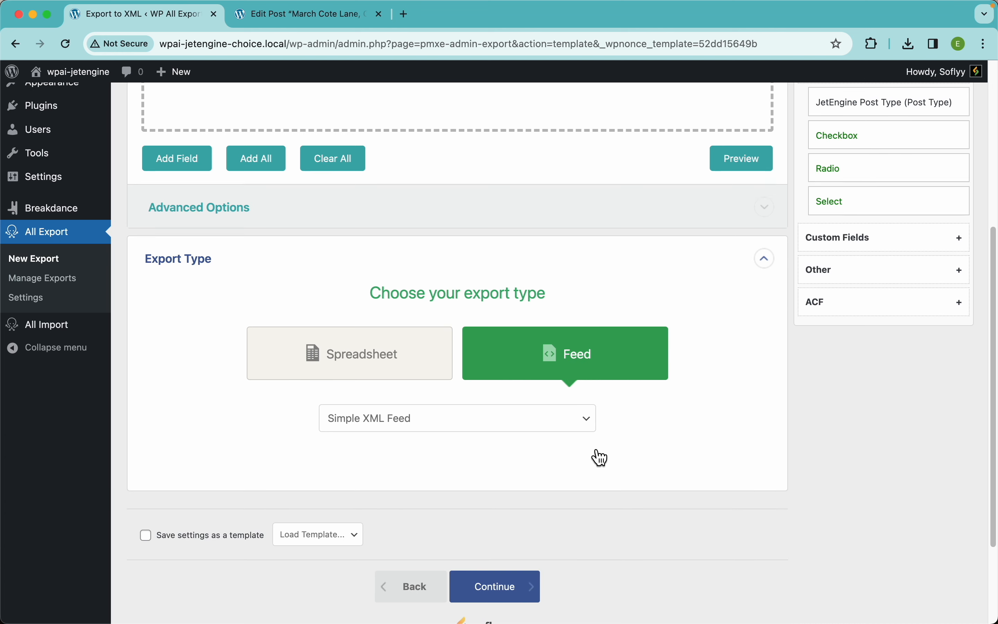
click(516, 427)
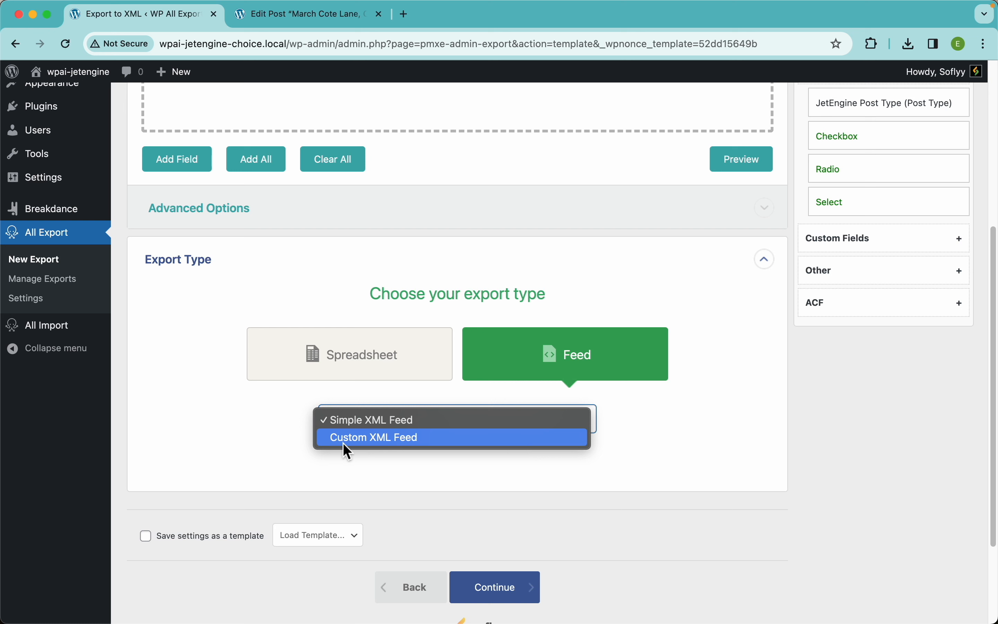
click(597, 430)
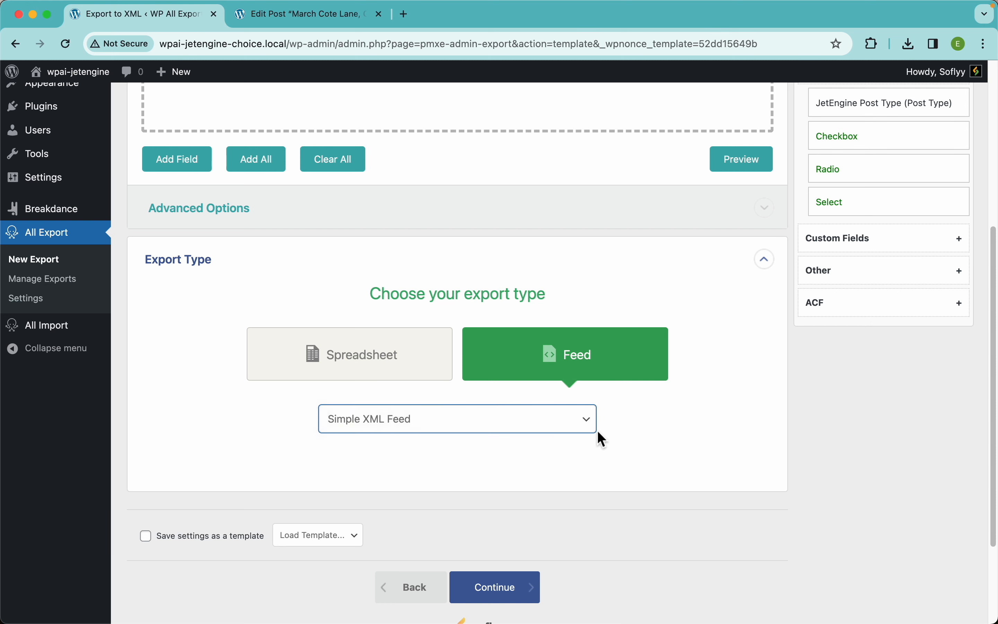
click(403, 367)
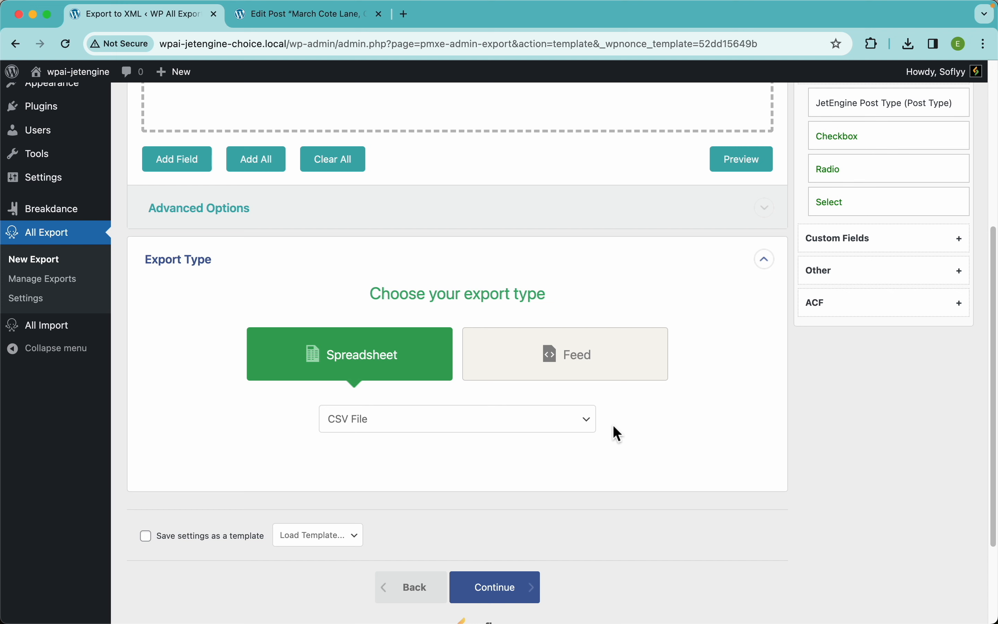
click(498, 570)
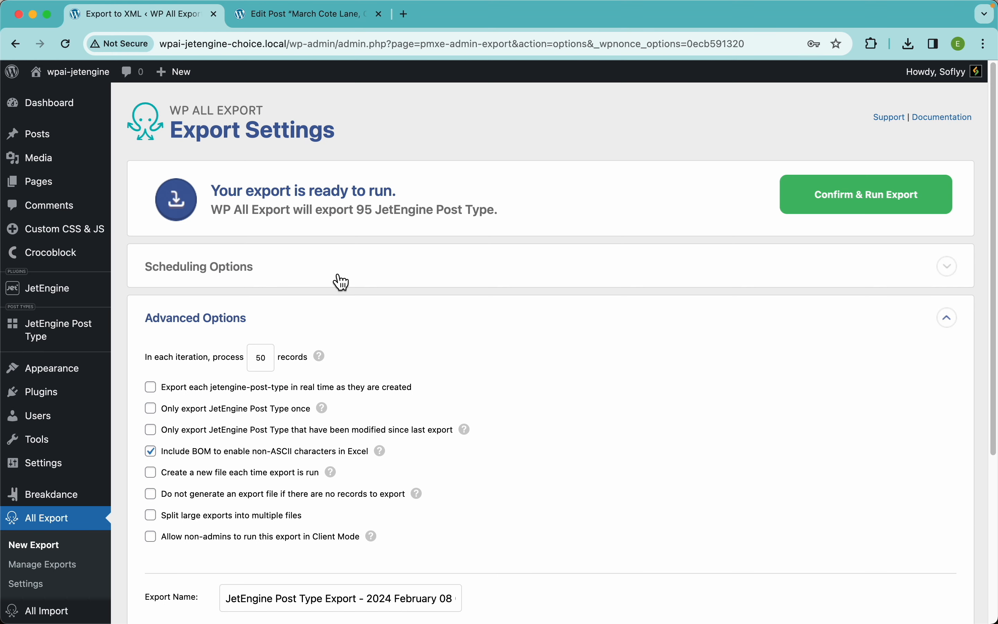
- Enable automatic scheduling for the export, running every week on all days from Monday to Sunday
click(375, 280)
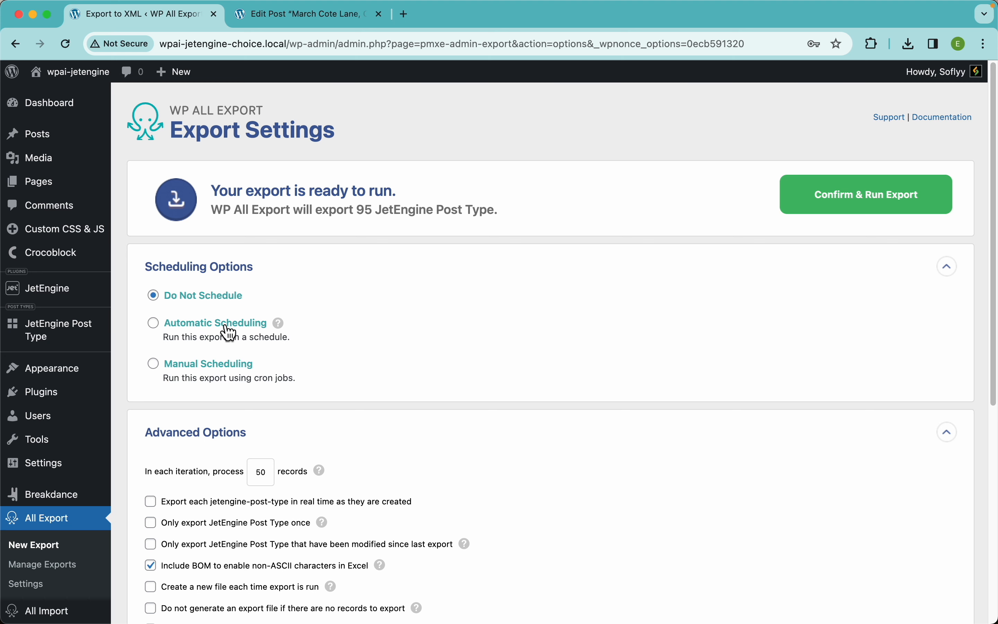
click(272, 324)
scroll(326, 326, down, 2)
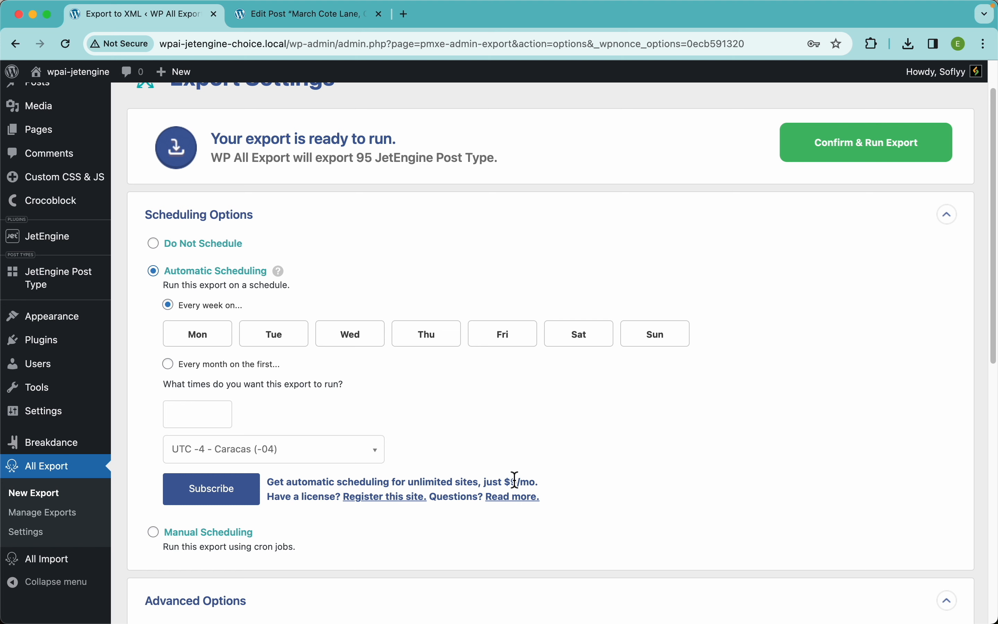
click(214, 346)
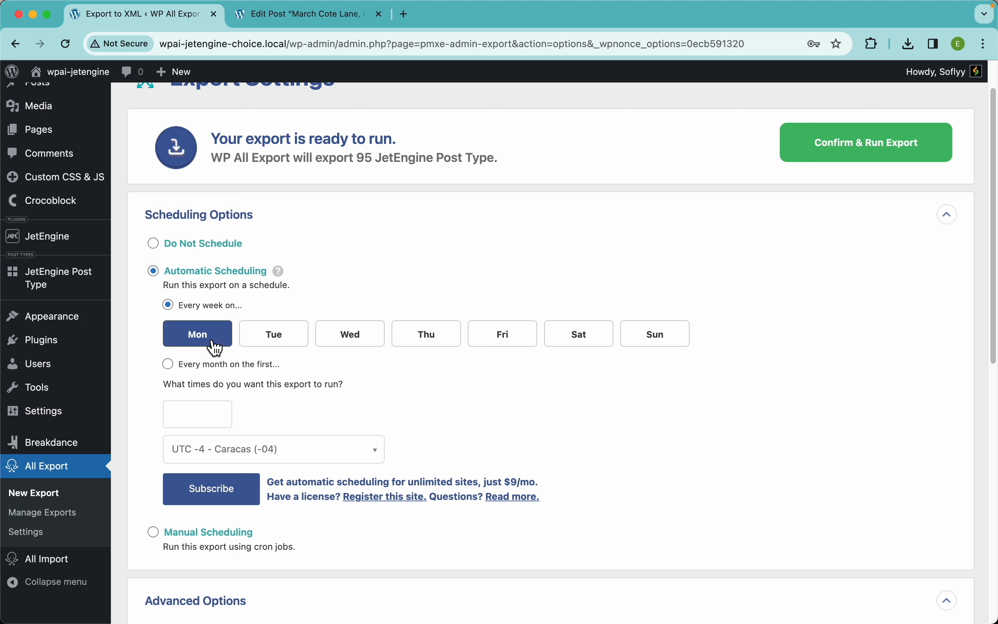
click(298, 347)
click(369, 346)
click(445, 350)
click(508, 347)
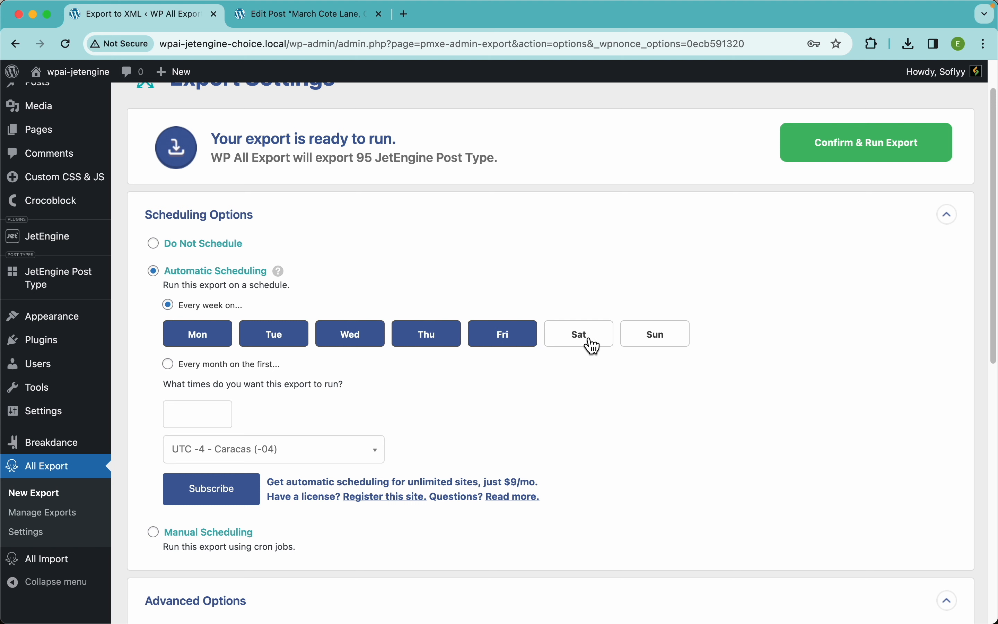
click(590, 347)
click(658, 347)
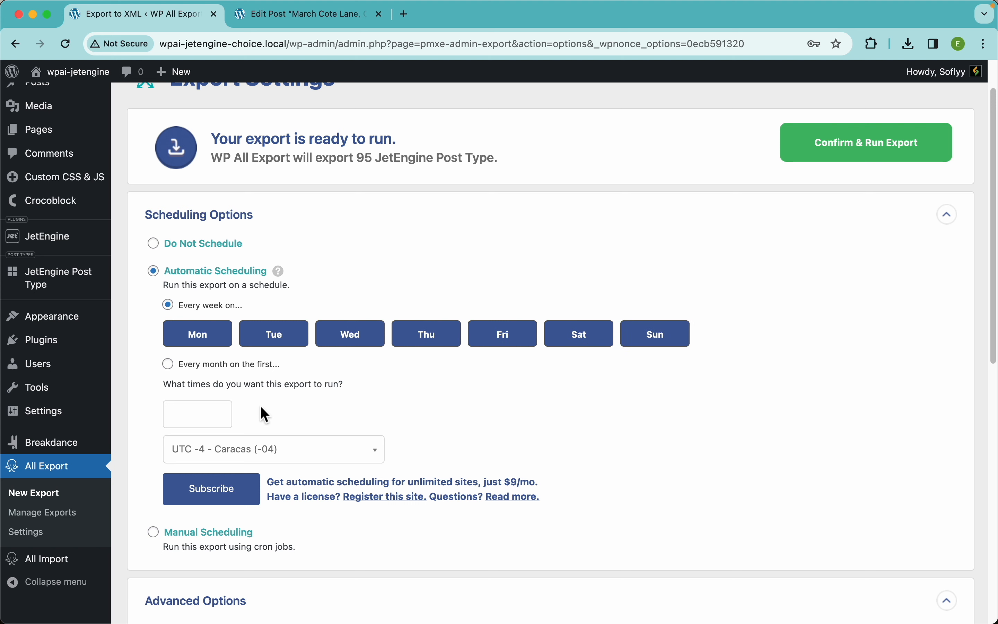
- Schedule the automatic export to run at 12:00am and 3:00pm
click(217, 418)
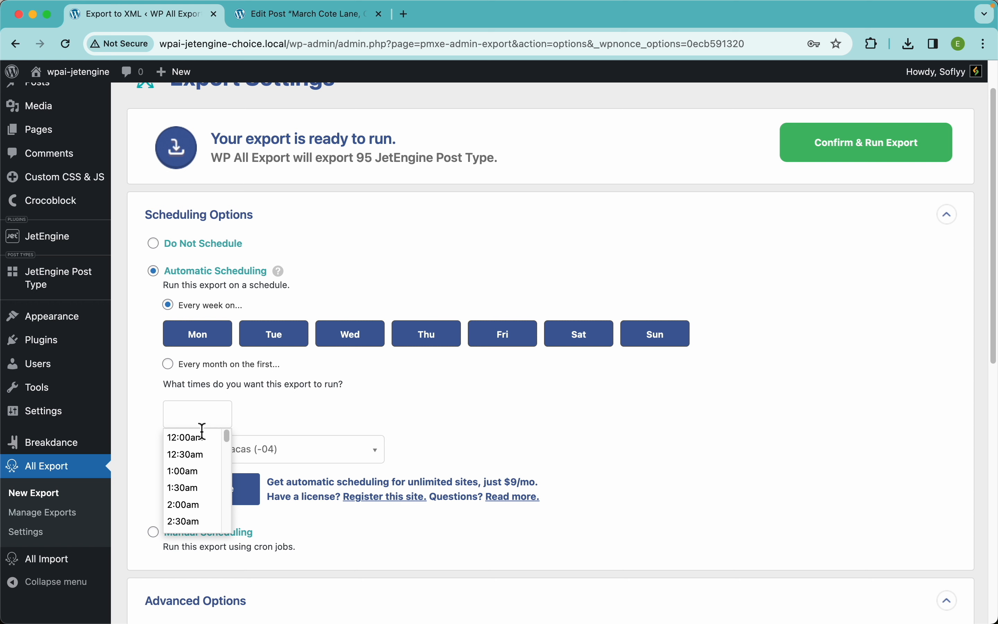
click(200, 444)
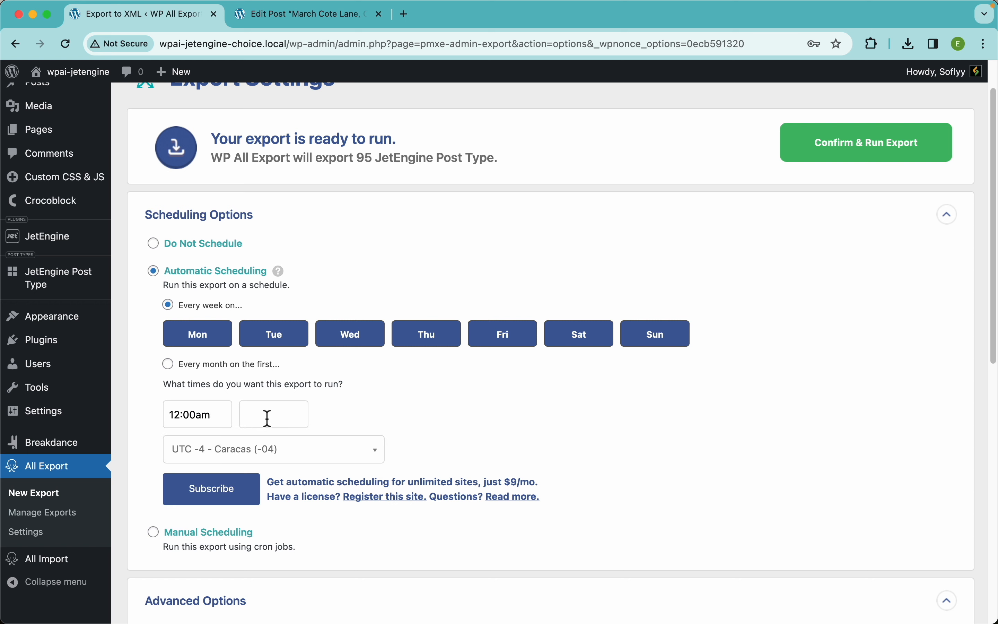
click(278, 416)
scroll(281, 503, down, 10)
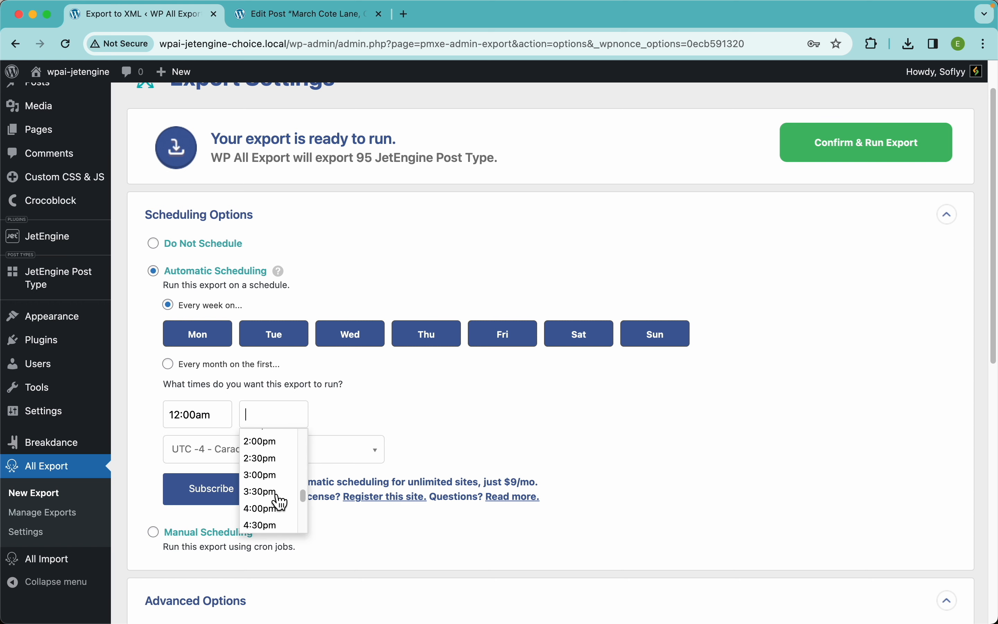
click(275, 474)
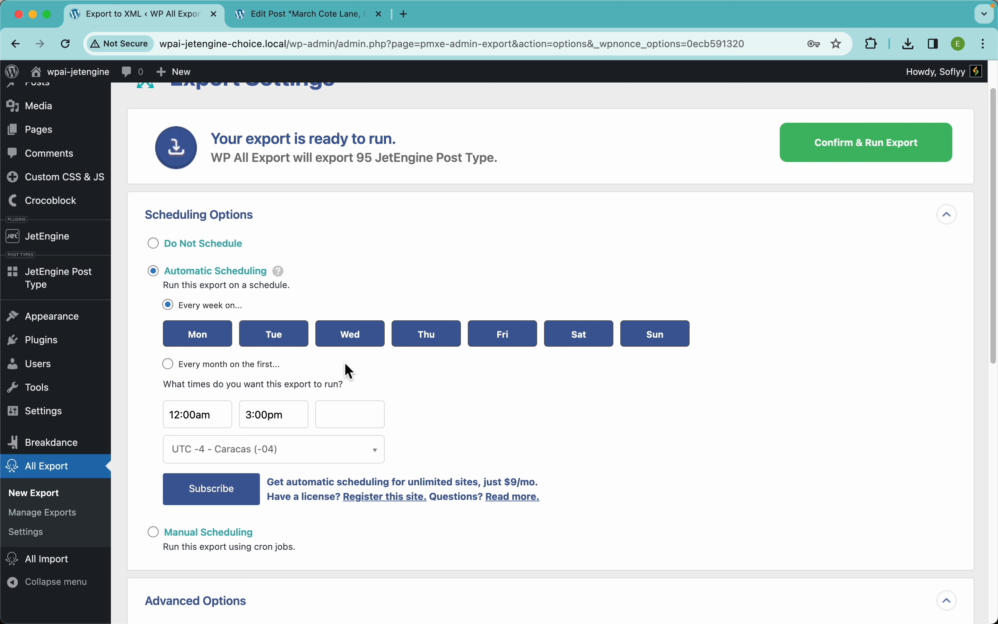
- Review the cron job URLs offered by Manual Scheduling and set the export to Do Not Schedule
click(225, 542)
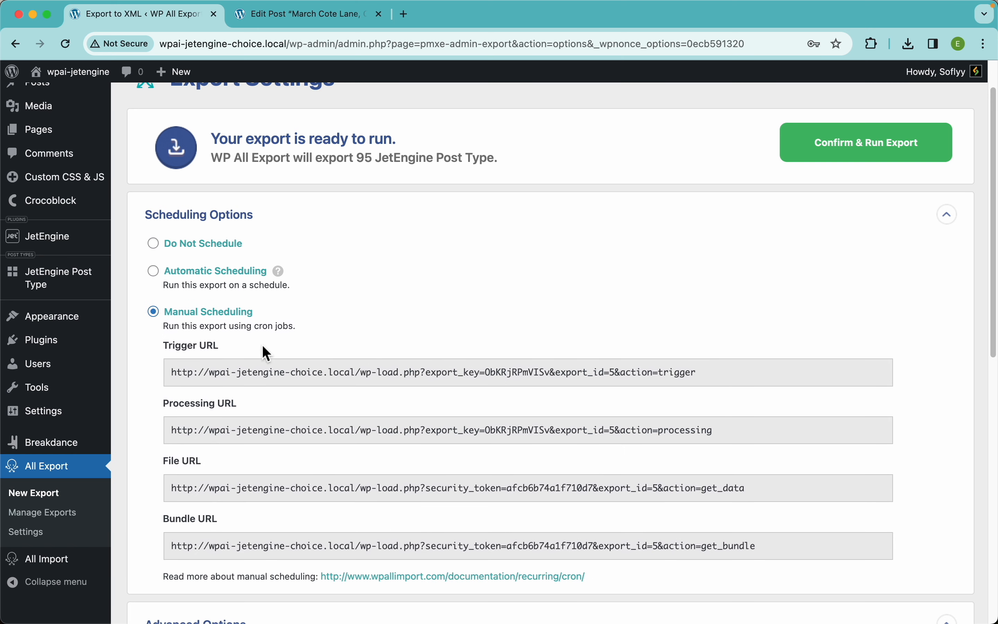
scroll(463, 352, down, 3)
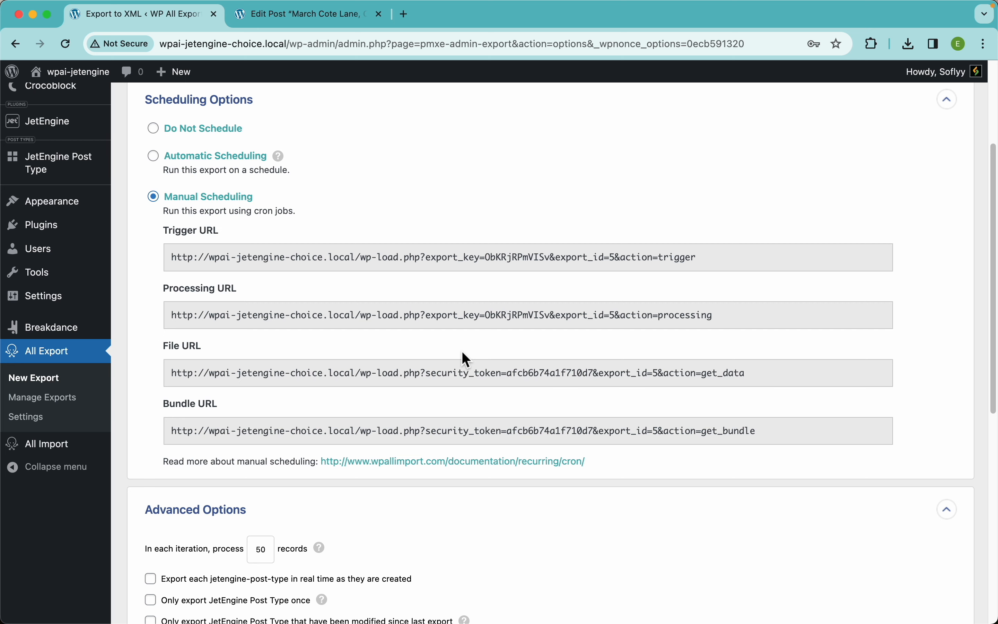
click(210, 132)
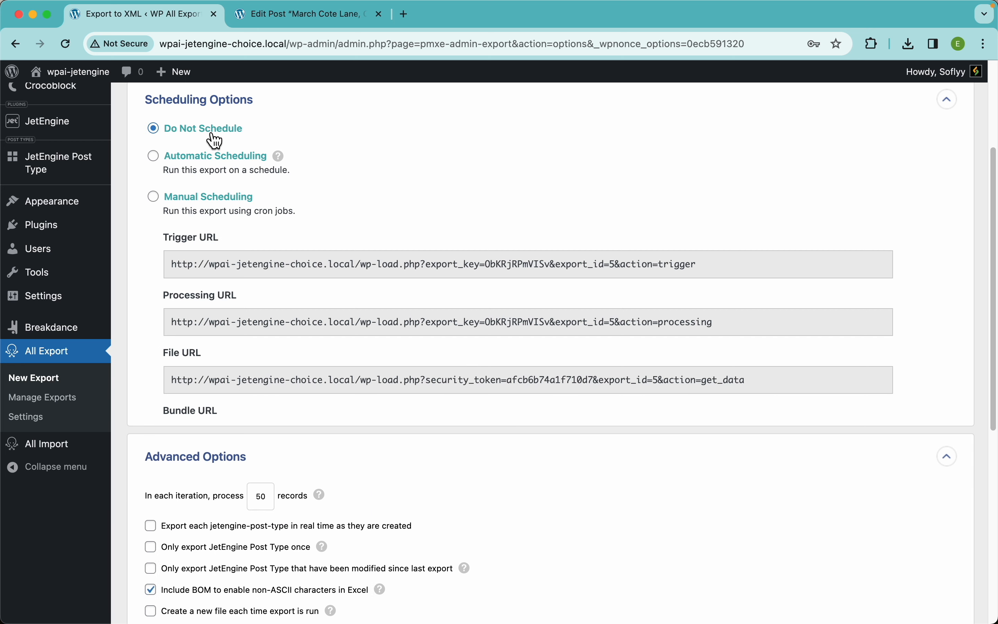
scroll(378, 202, up, 5)
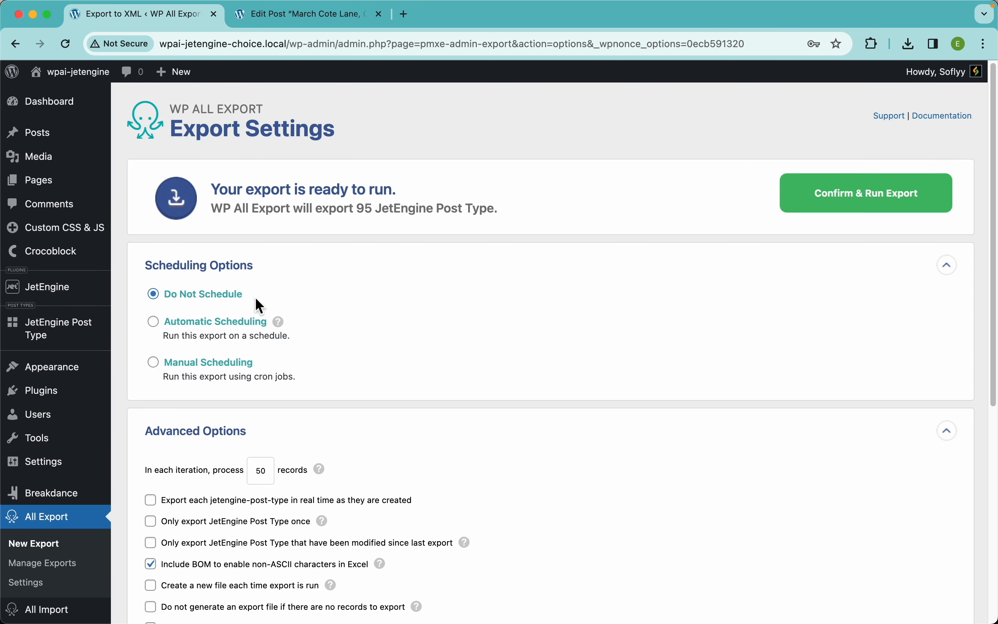
- Look at the Automatic Scheduling settings again, restore Do Not Schedule and collapse the scheduling options
click(225, 330)
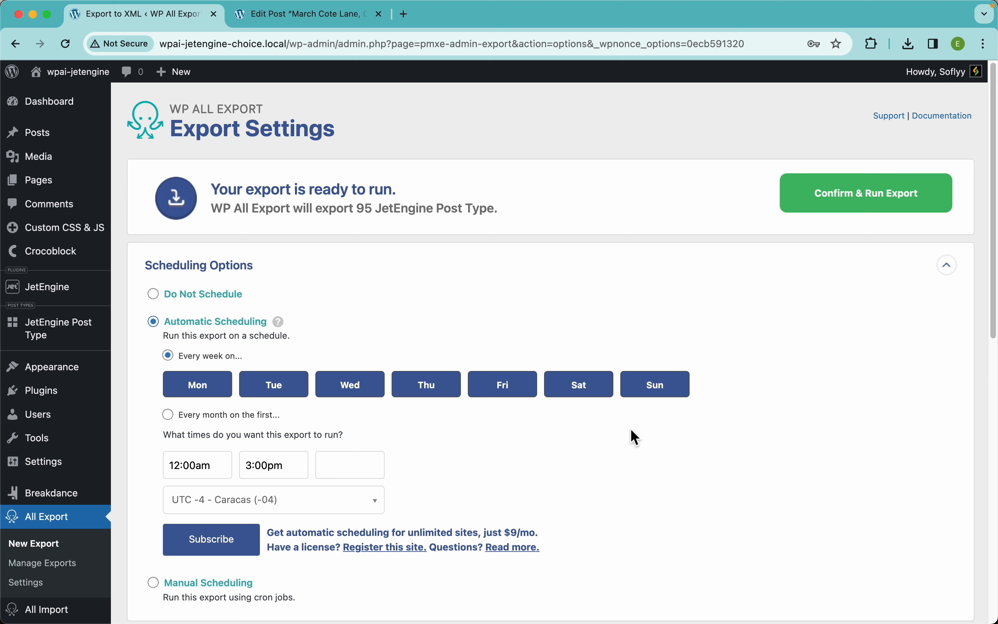
click(208, 295)
click(249, 271)
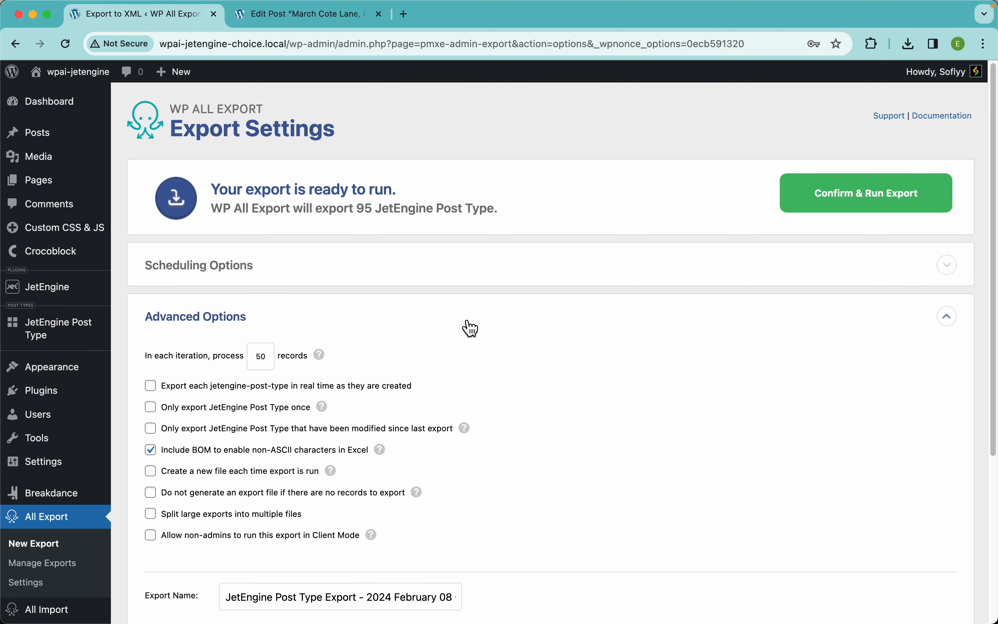
- Review the advanced export options, including the explanation for including a BOM for non-ASCII characters in Excel
scroll(526, 327, down, 2)
scroll(528, 327, down, 3)
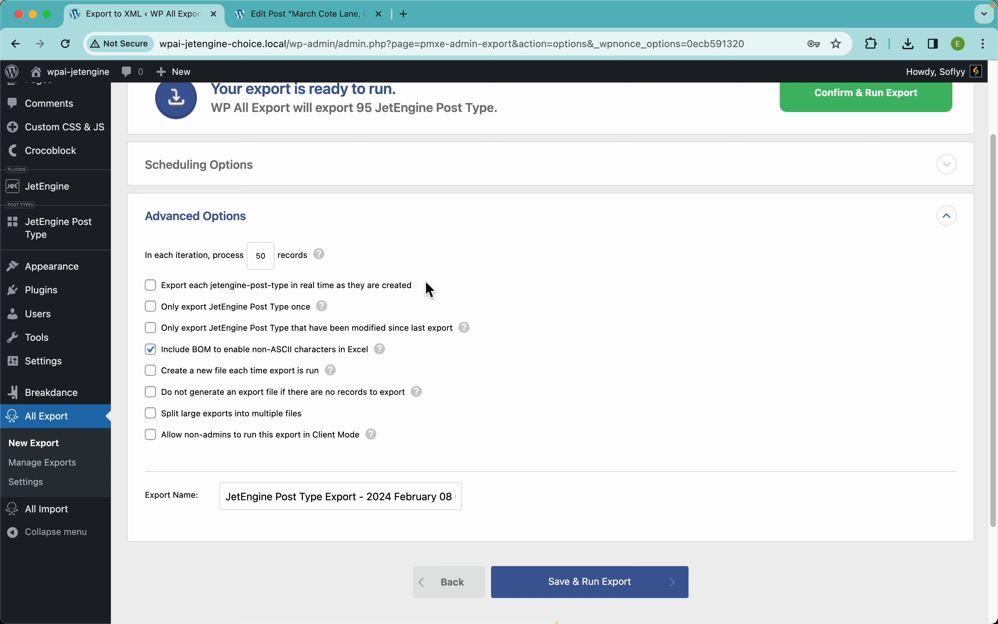
mouse_move(331, 317)
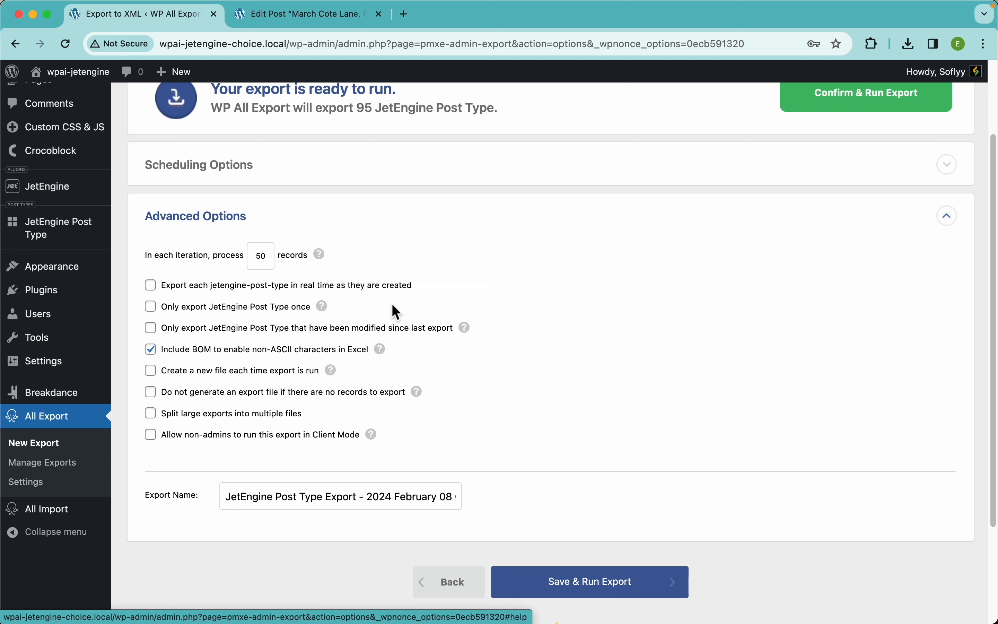
mouse_move(383, 355)
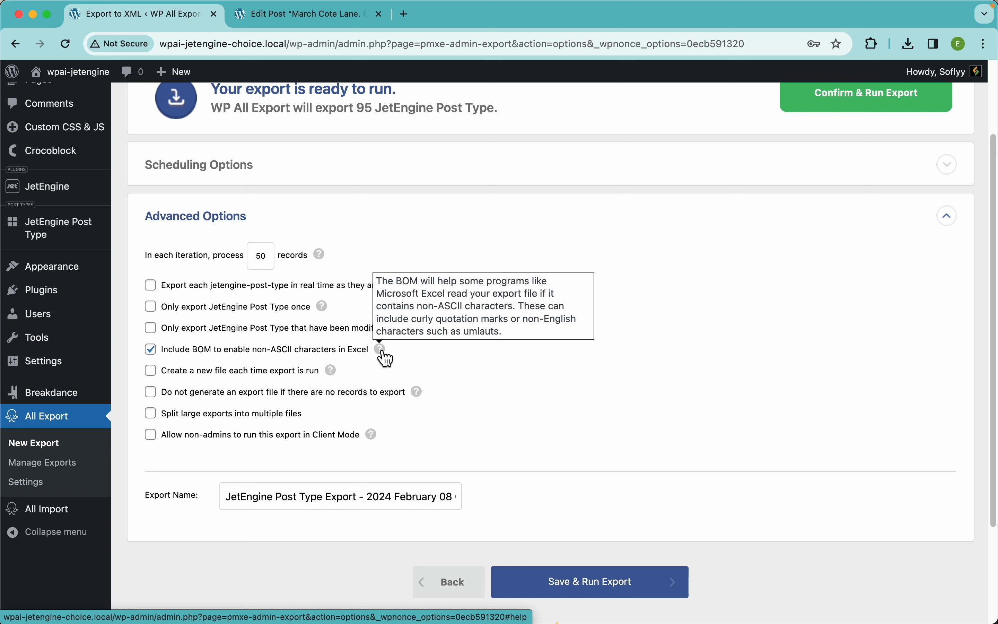
- Confirm and run the JetEngine Post Type export, and open the resulting CSV file
scroll(701, 305, up, 3)
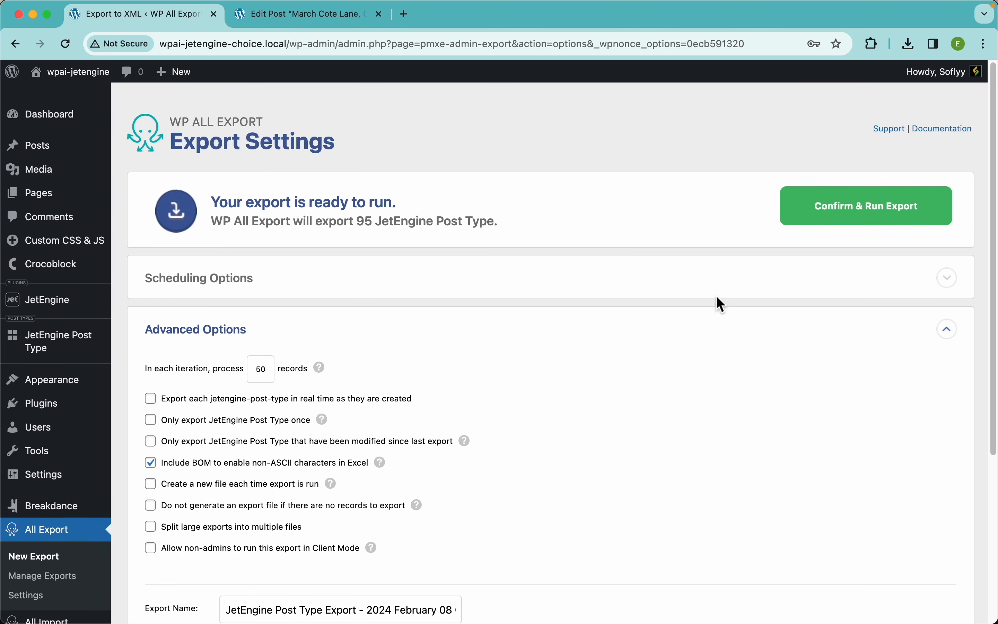
click(842, 212)
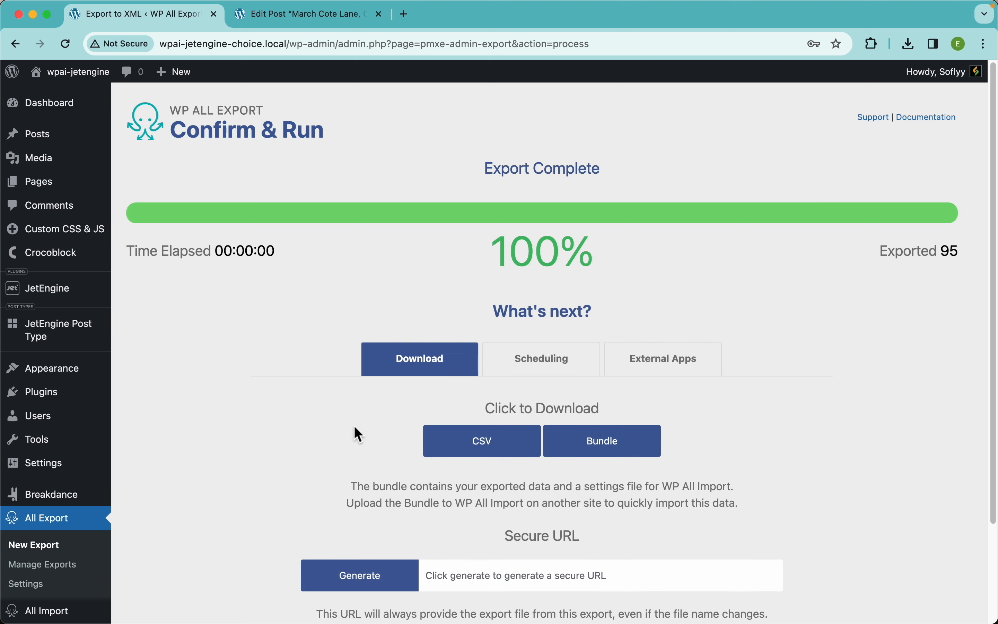
click(483, 441)
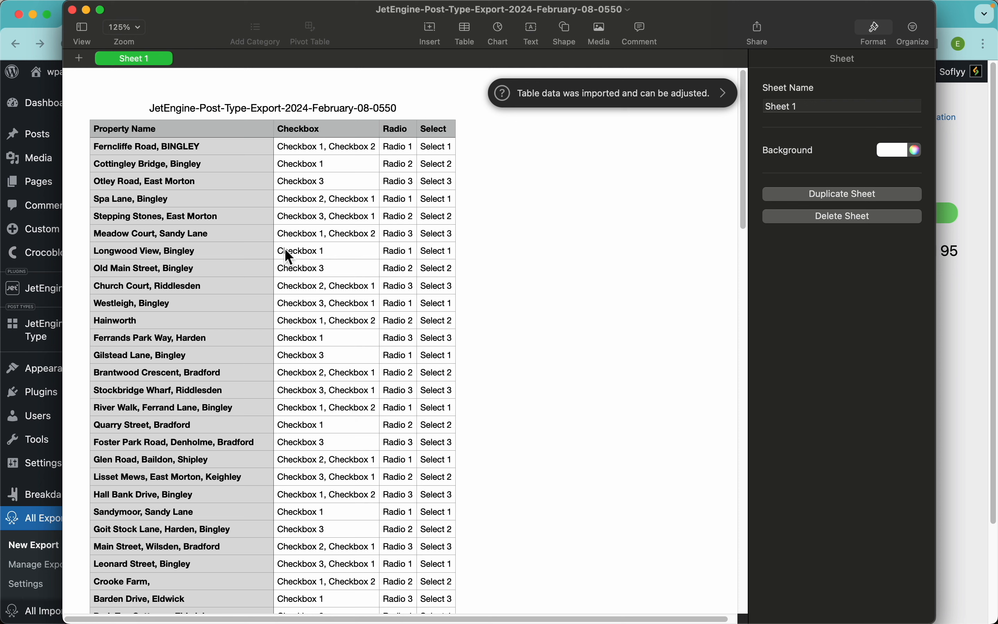
- Examine the exported spreadsheet's header row, Property Name column and Checkbox values through to the last record
click(171, 125)
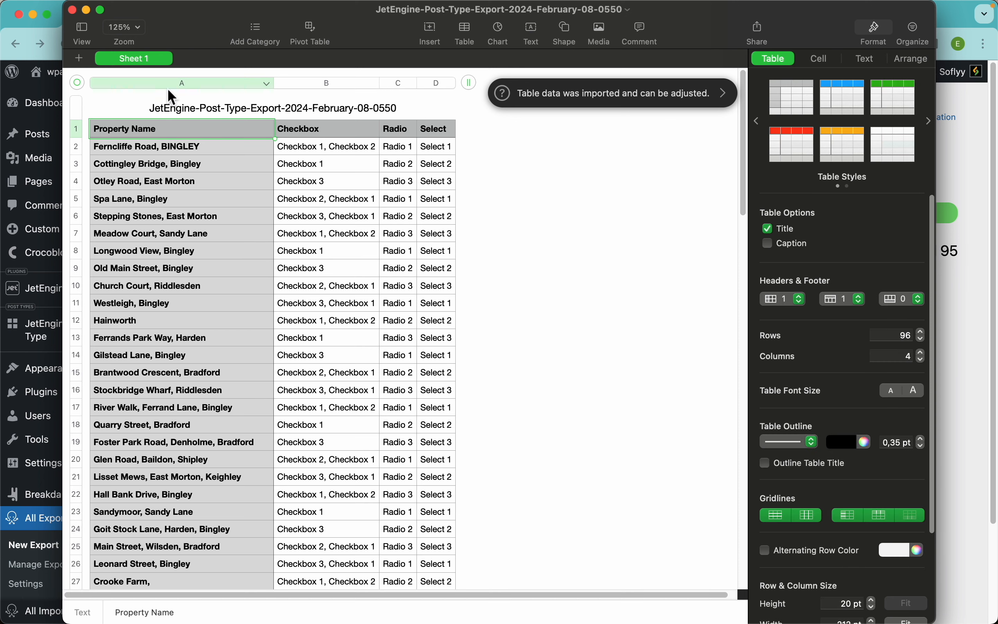
click(168, 86)
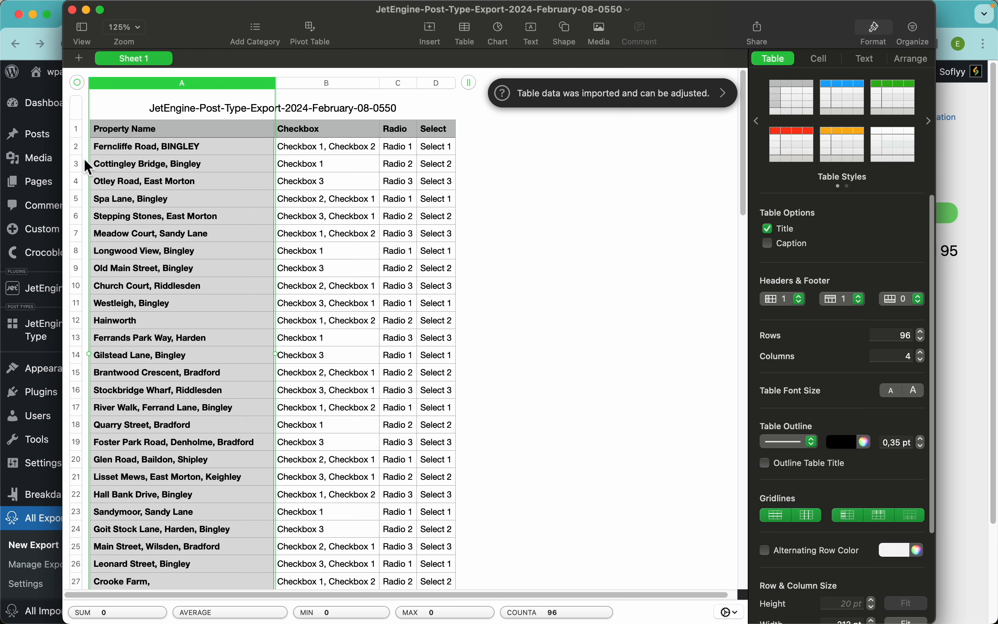
click(72, 129)
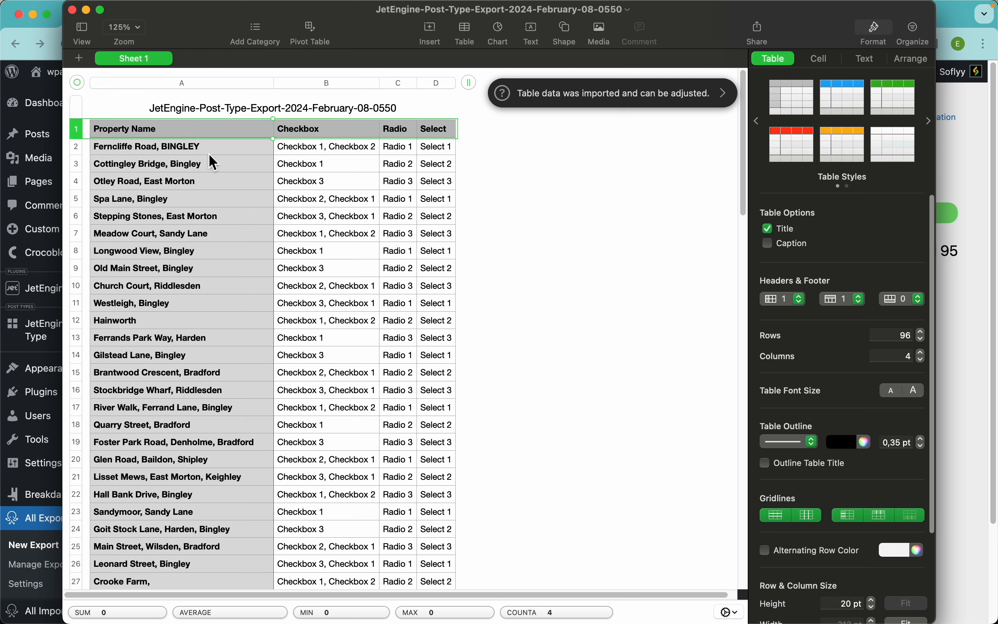
click(139, 130)
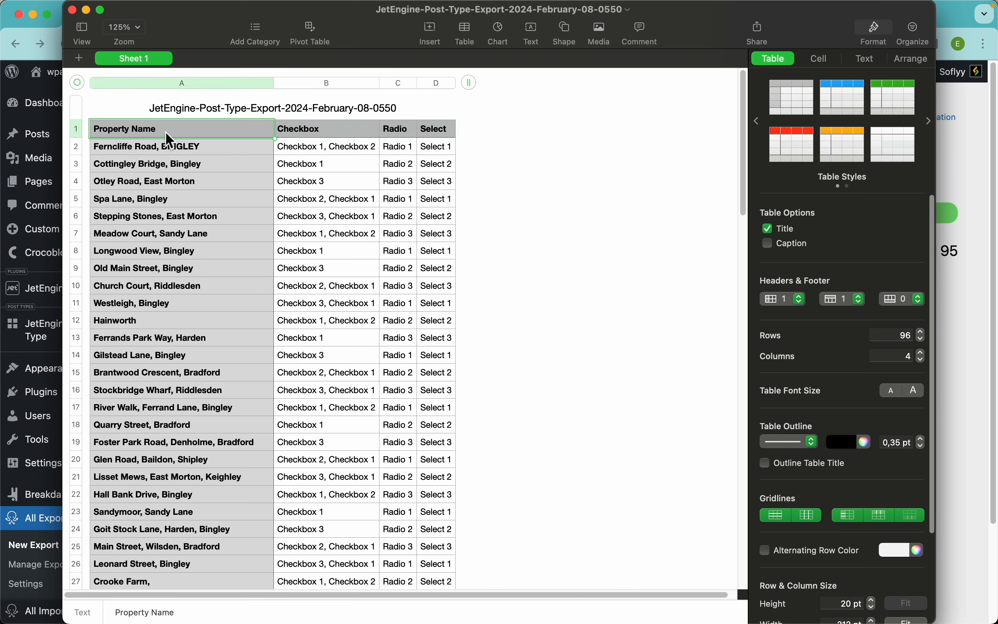
click(326, 139)
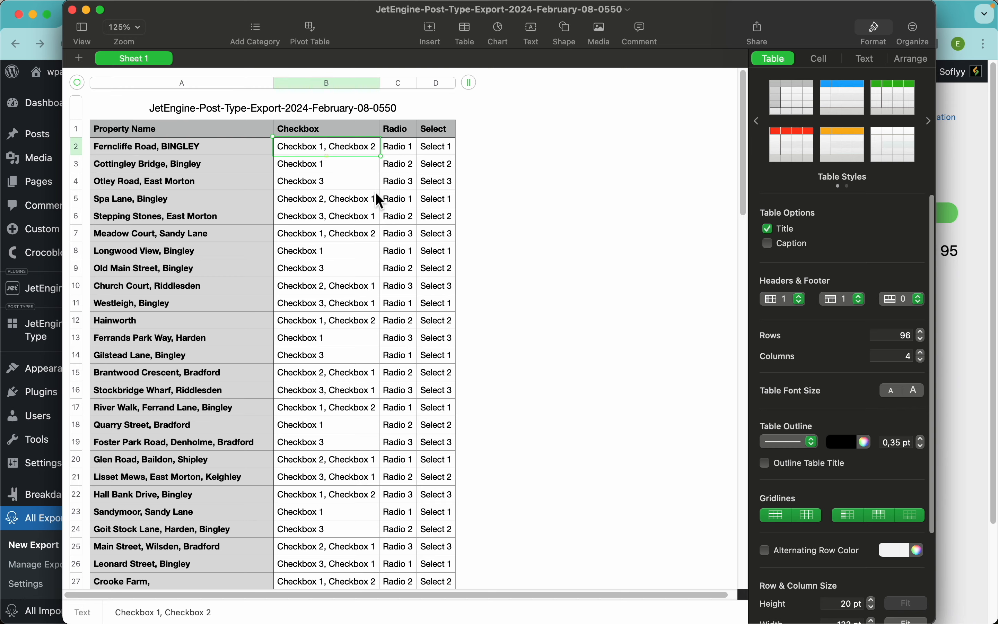
scroll(400, 278, down, 20)
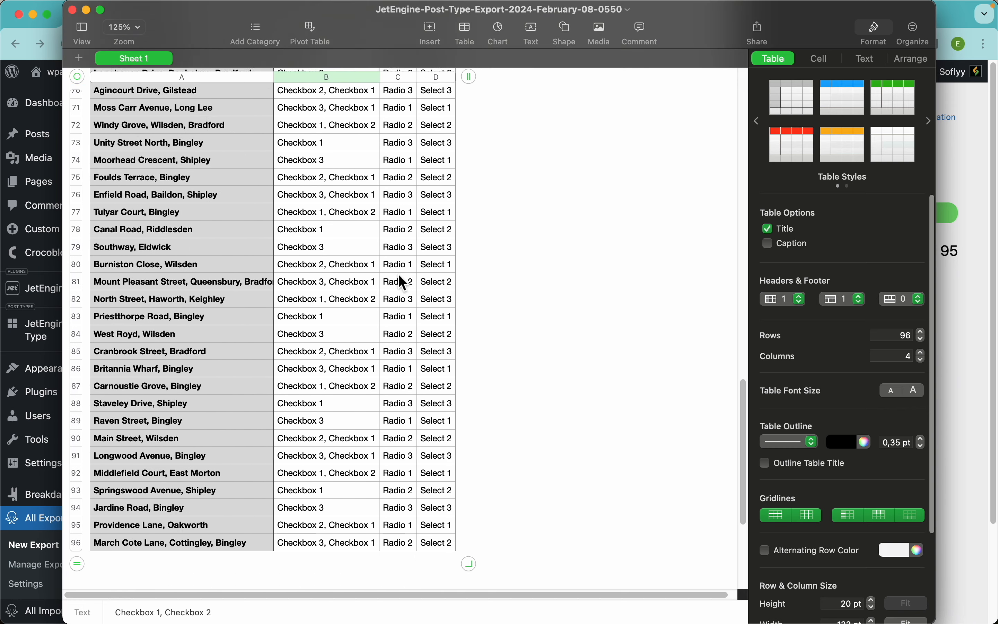
scroll(398, 274, up, 20)
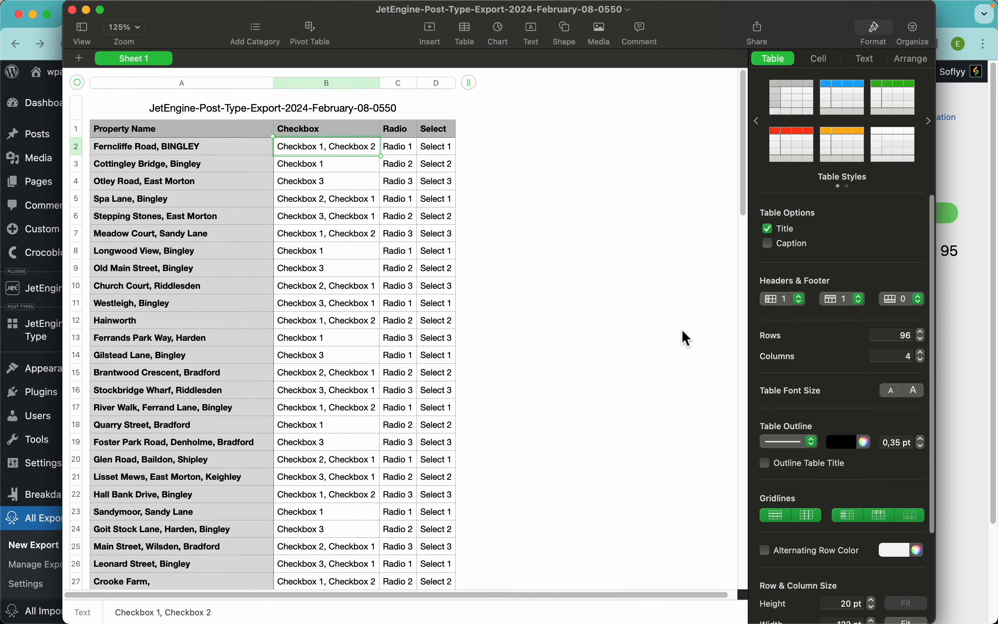
- Switch back to Chrome and review the completed export's scheduling options, leaving Do Not Schedule selected
click(957, 313)
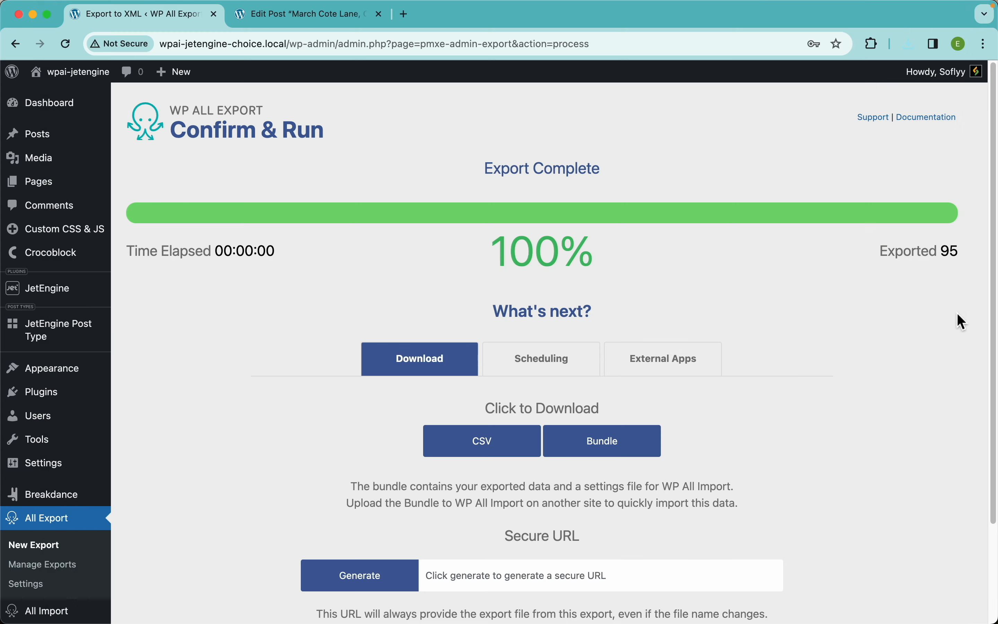
click(554, 369)
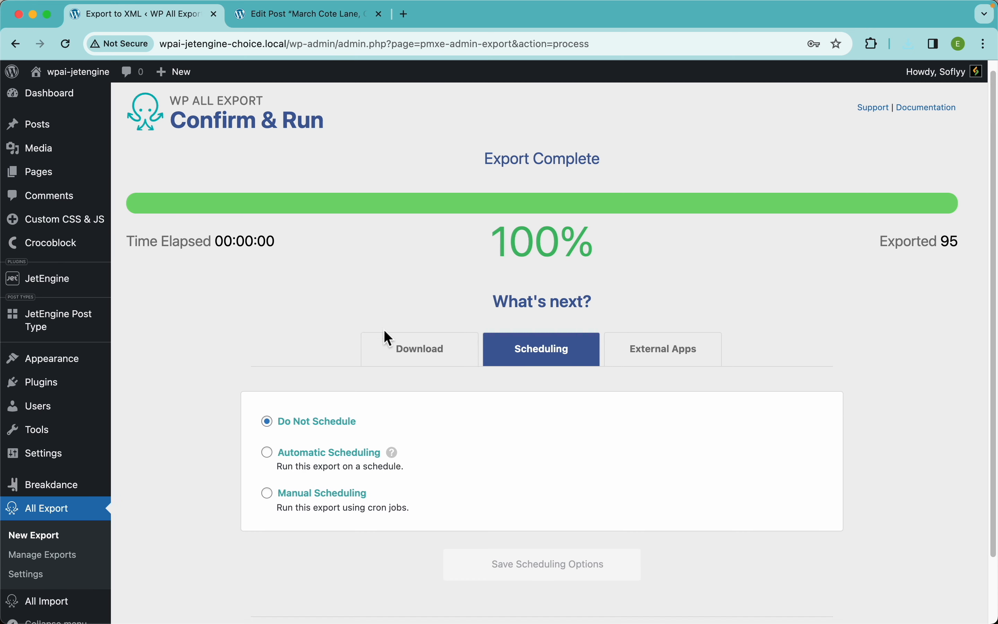
scroll(384, 332, down, 2)
click(332, 381)
click(317, 349)
- View WP All Export's Zapier integration page in a new tab beside the export tab, and return to the export's download options
click(646, 287)
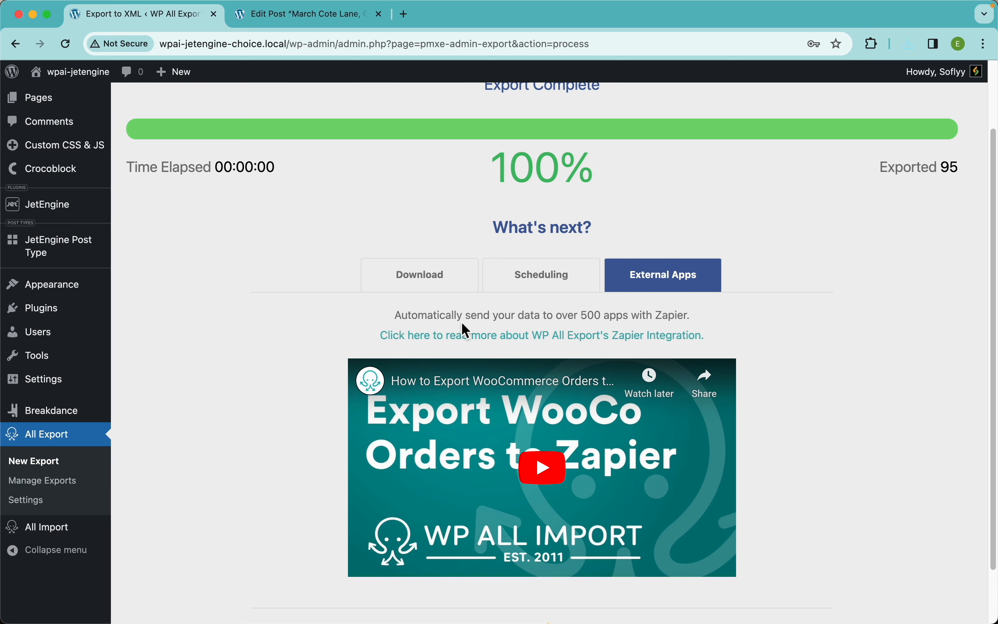
right_click(460, 335)
click(484, 314)
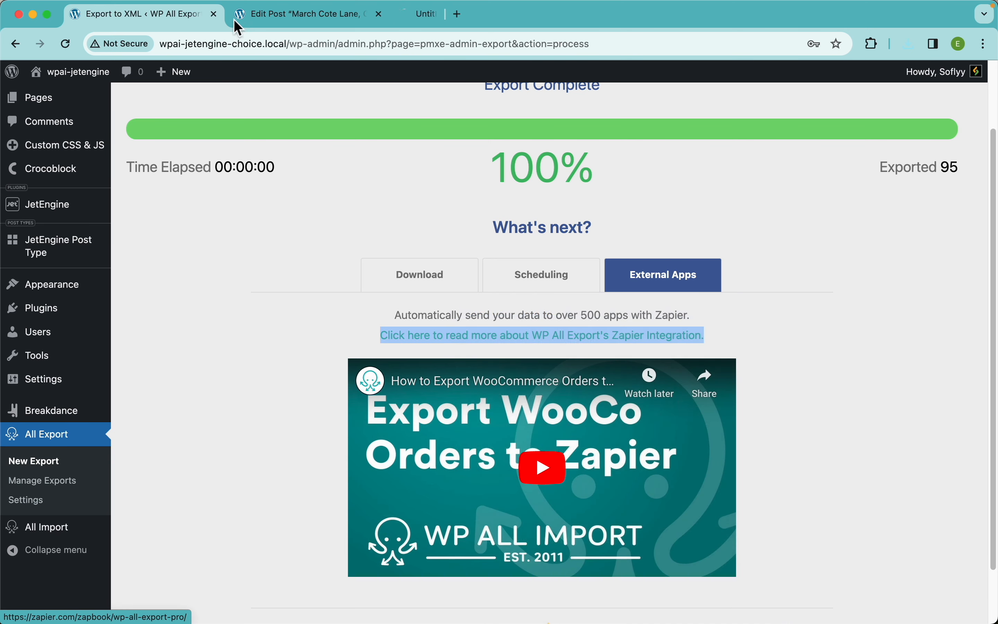
drag(415, 22, 309, 23)
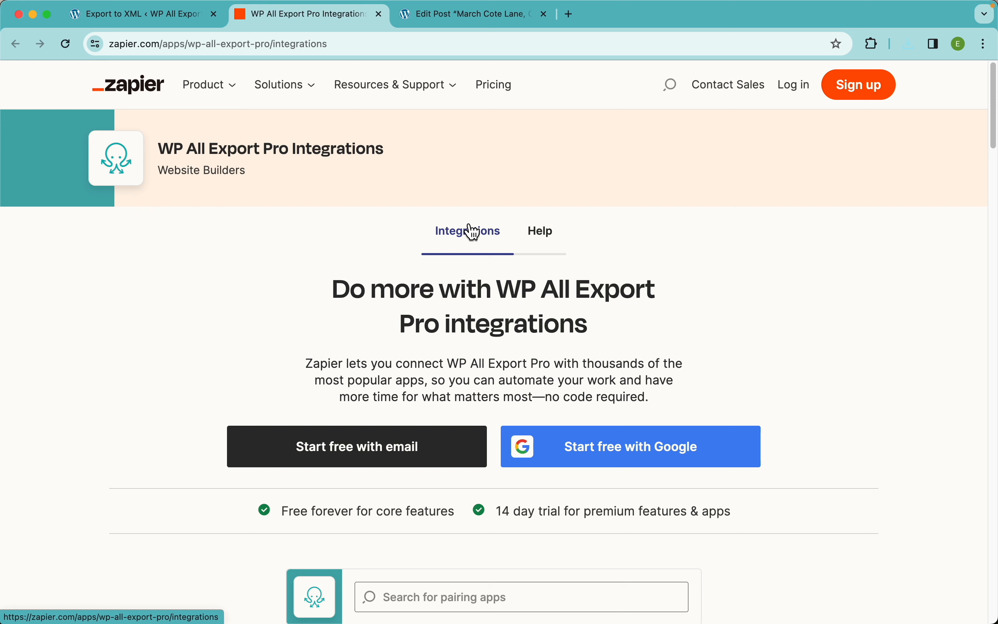
key(ctrl+shift+Tab)
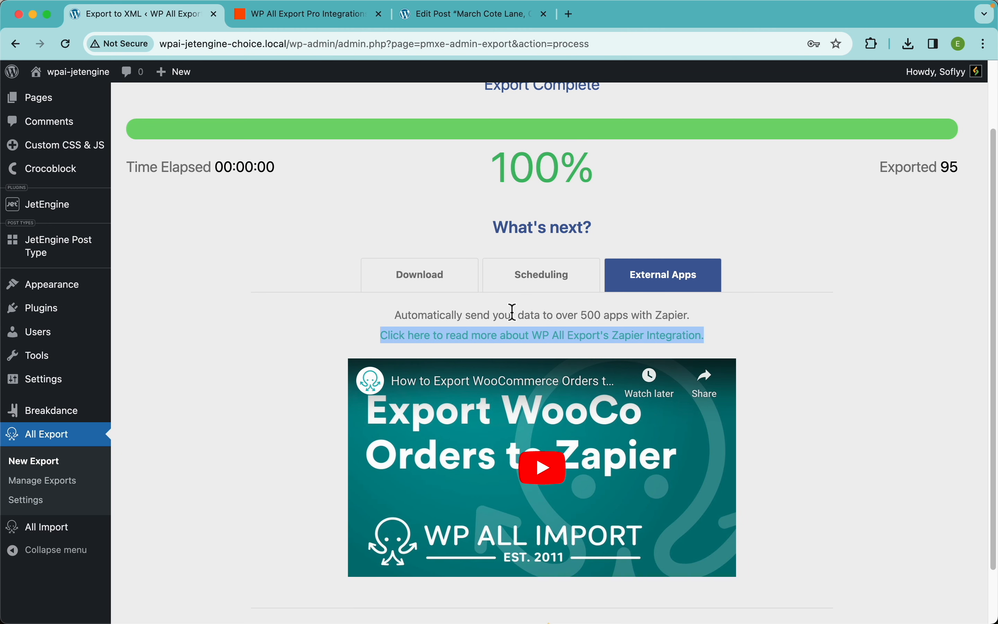
click(440, 291)
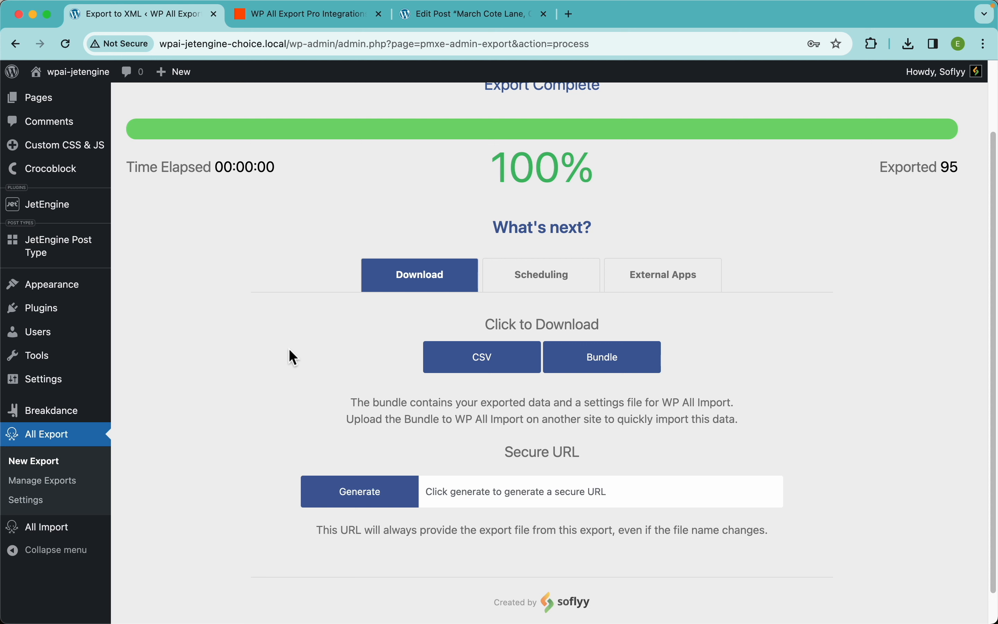